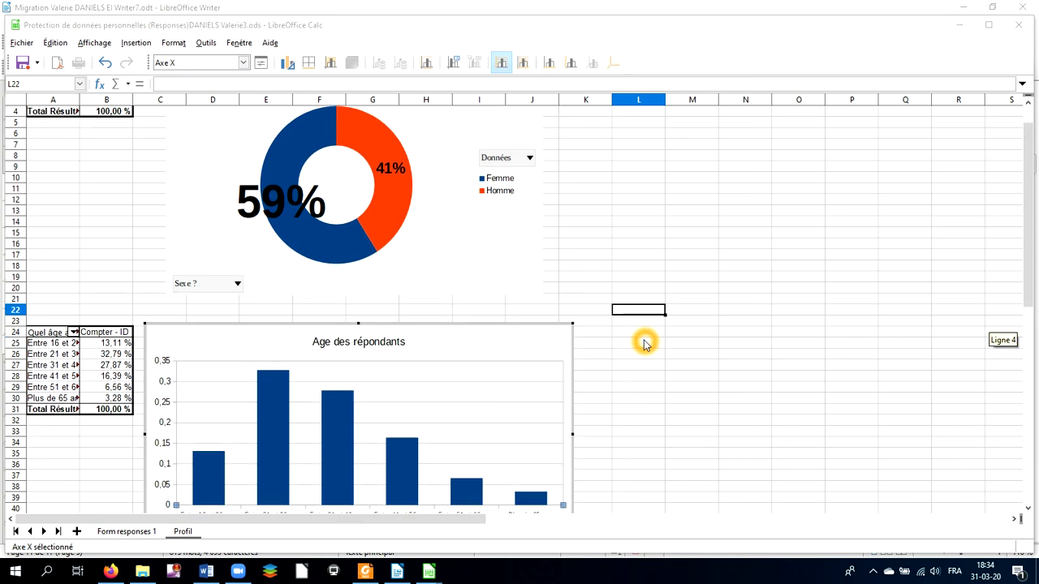
Look over the Form responses 1 sheet and return to the "Age des répondants" chart on the Profil sheet.
scroll(644, 343, down, 1)
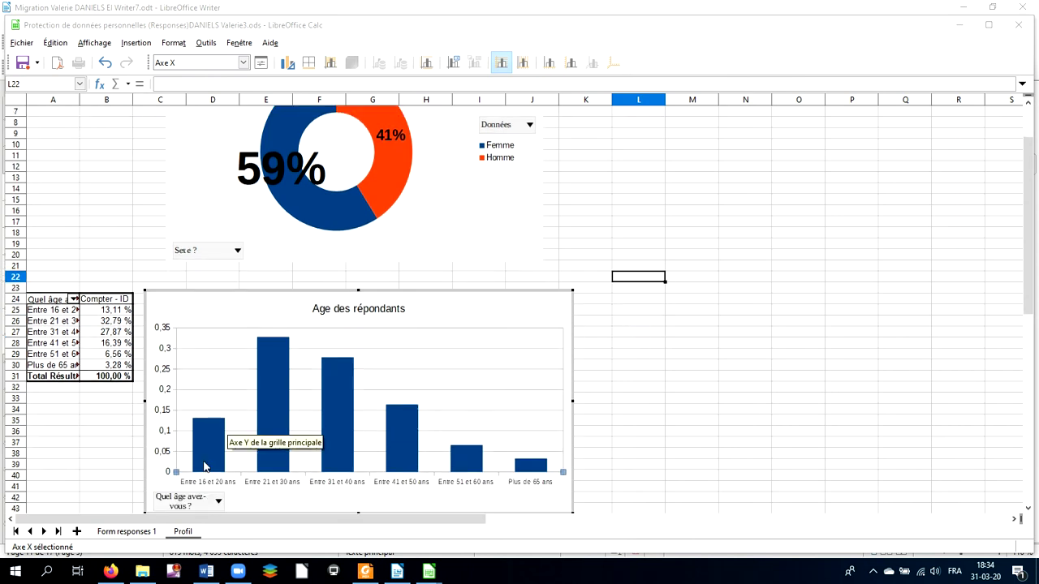
click(112, 530)
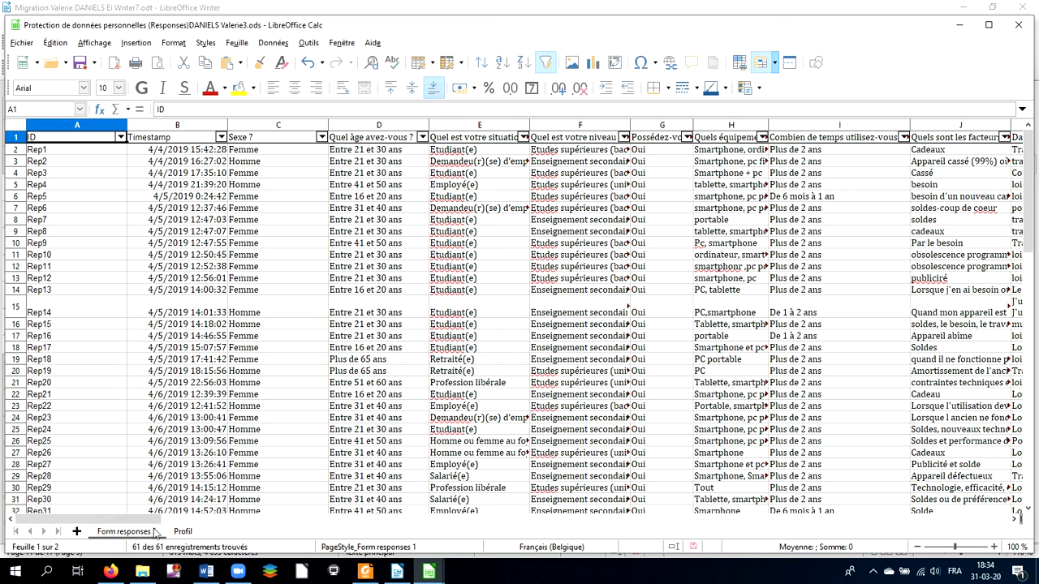
click(183, 531)
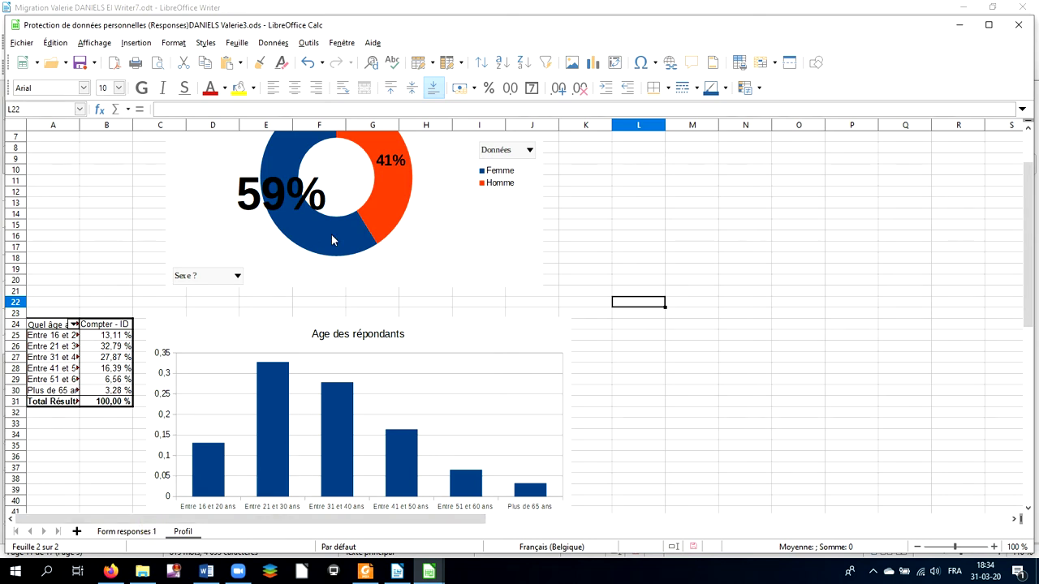
click(603, 262)
scroll(609, 255, down, 3)
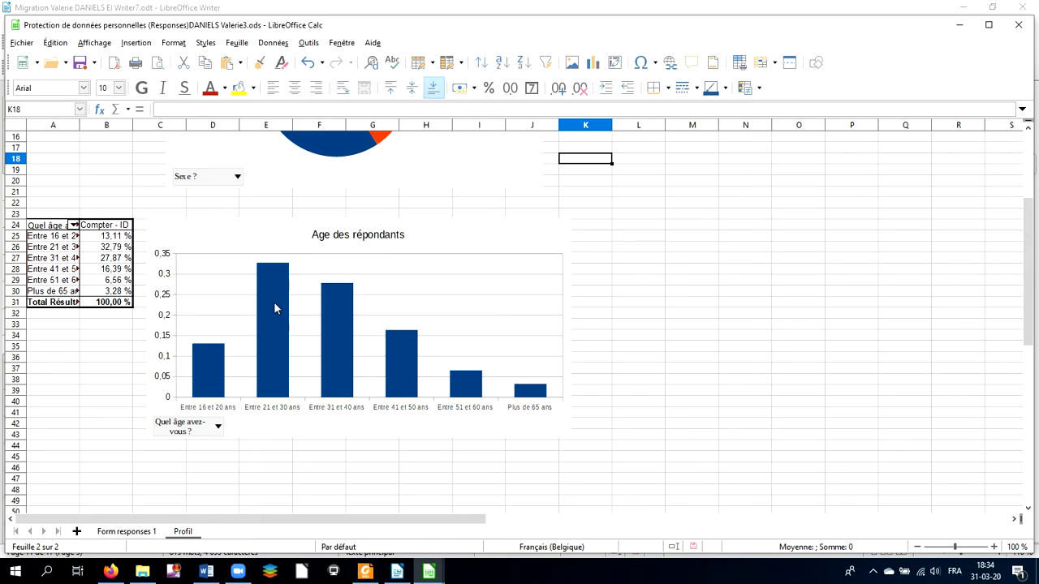
click(267, 390)
click(170, 245)
click(166, 361)
click(498, 359)
right_click(235, 410)
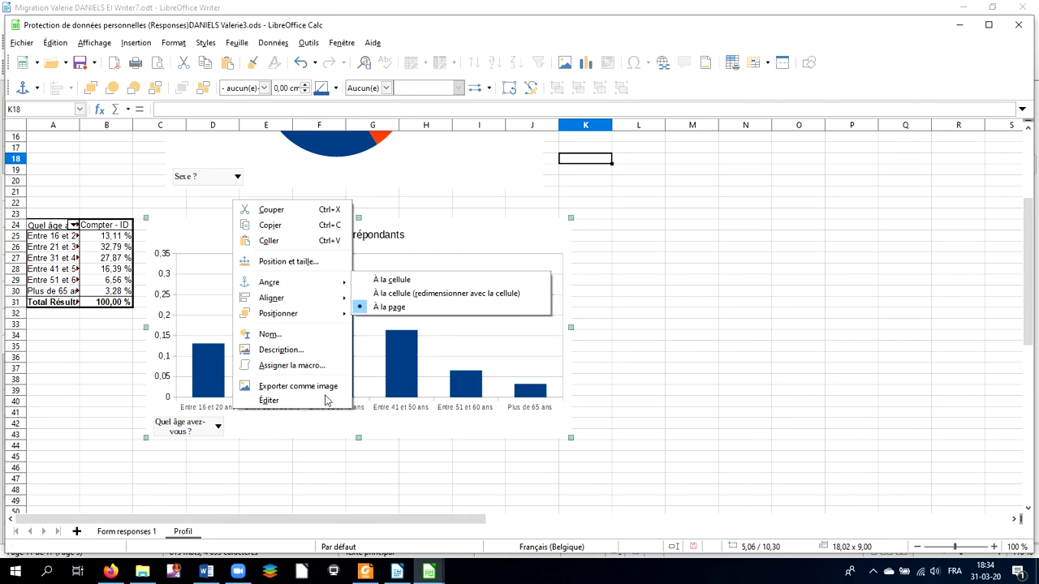
click(421, 408)
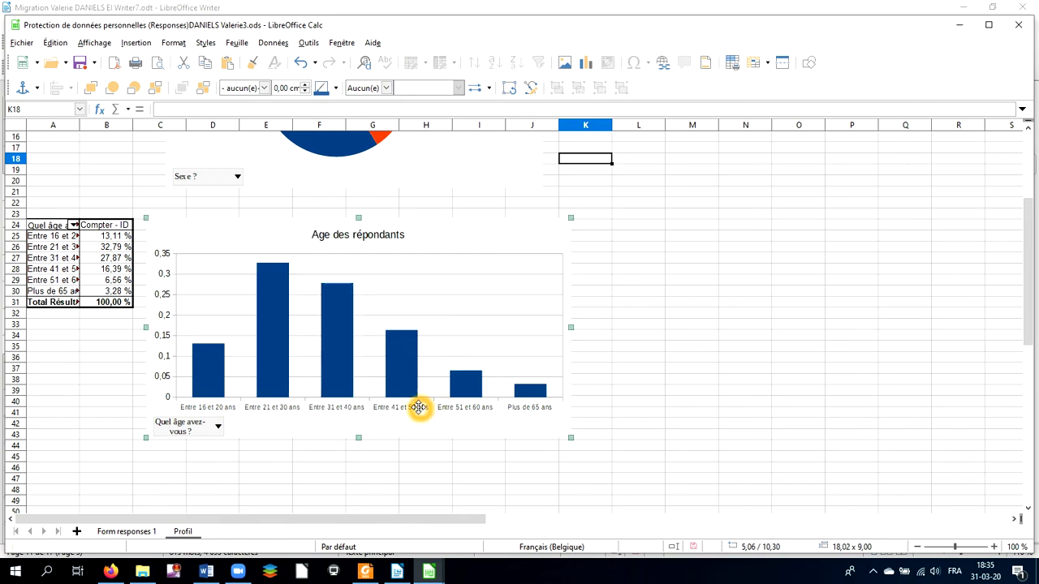
right_click(417, 410)
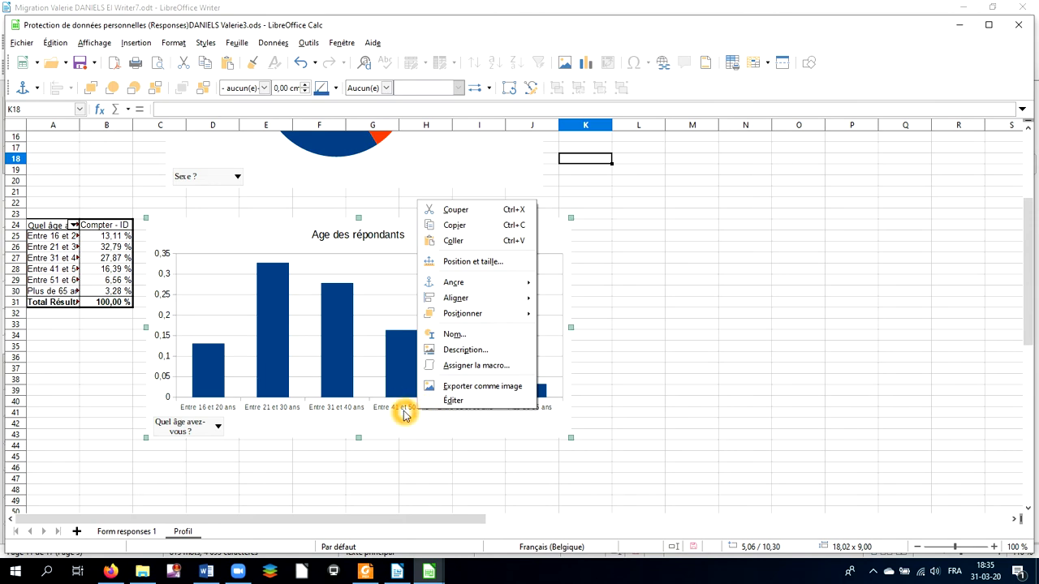
click(269, 238)
click(269, 238)
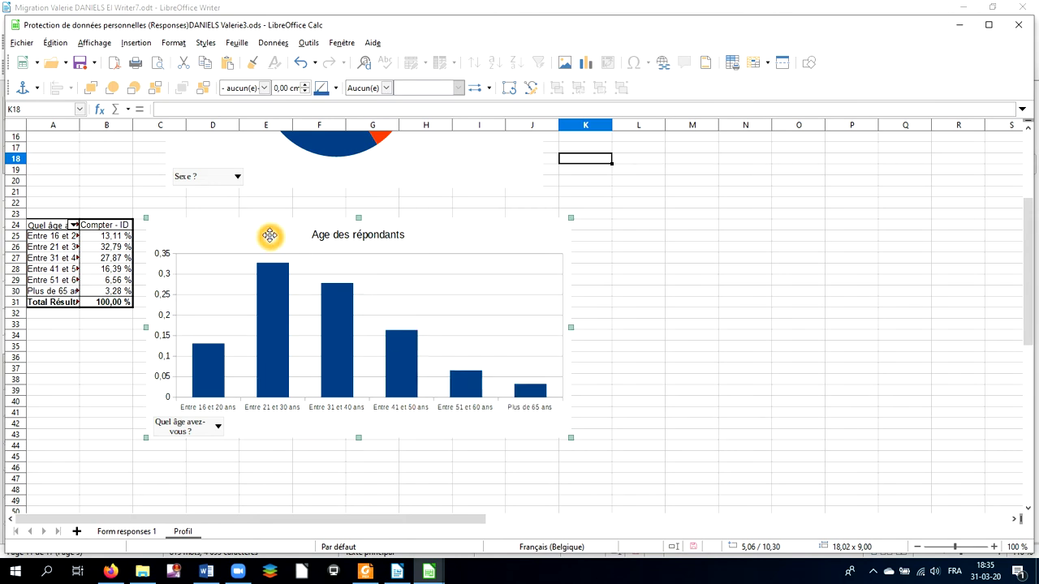
Put the "Age des répondants" column chart into edit mode and open the format settings of its Y axis.
double_click(271, 233)
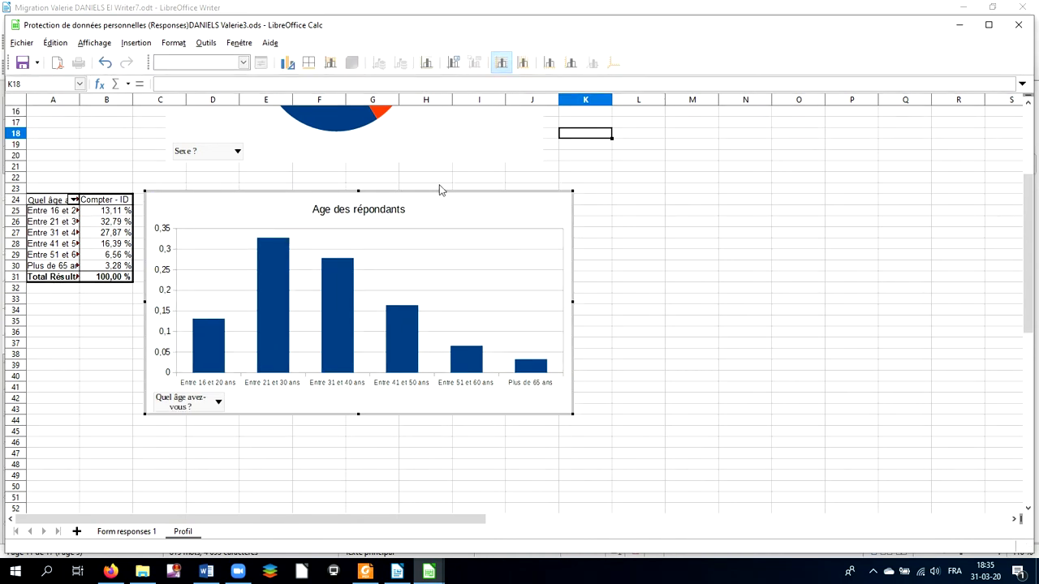
click(332, 375)
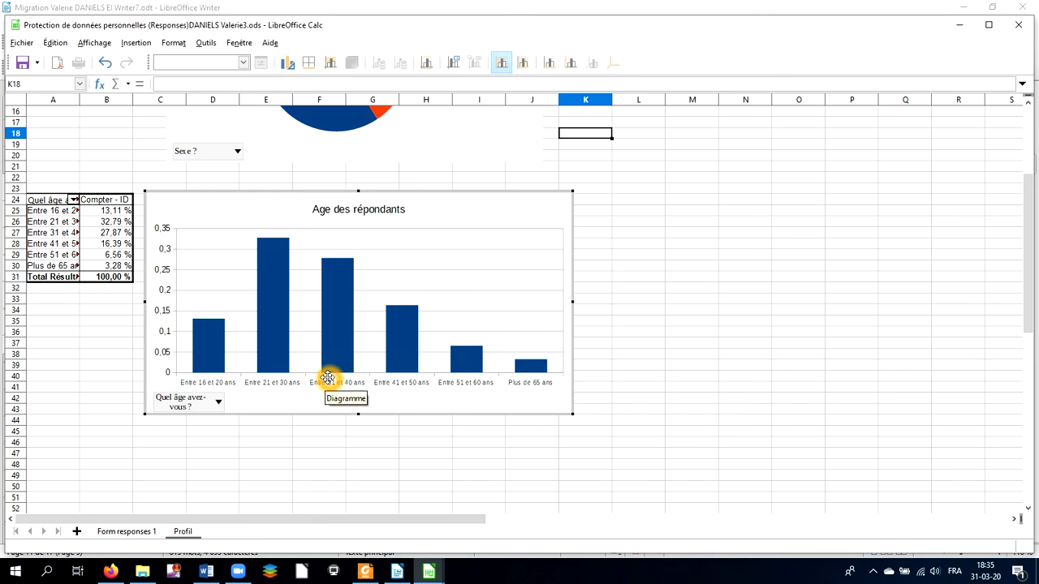
right_click(323, 388)
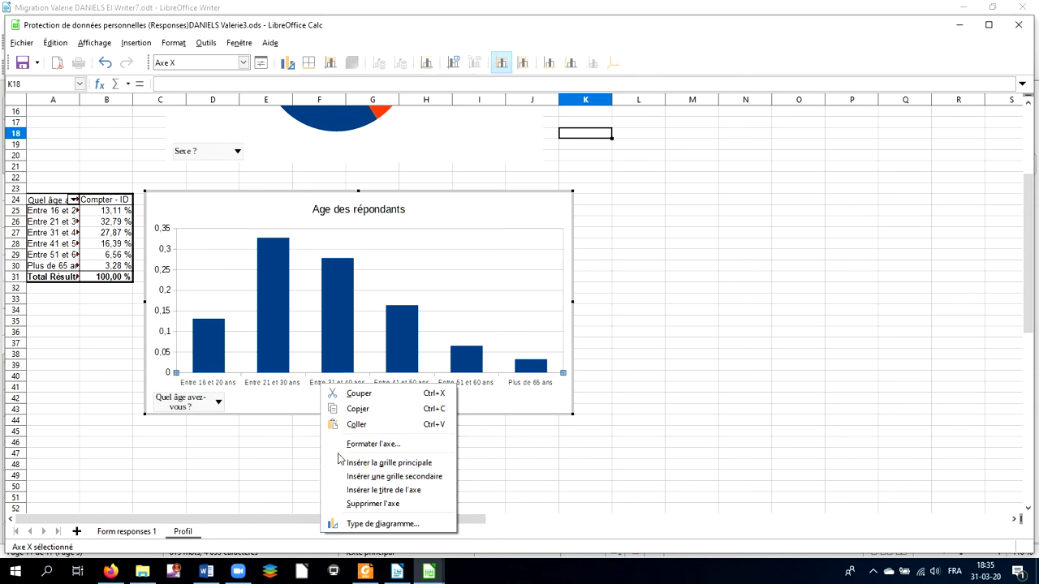
click(162, 250)
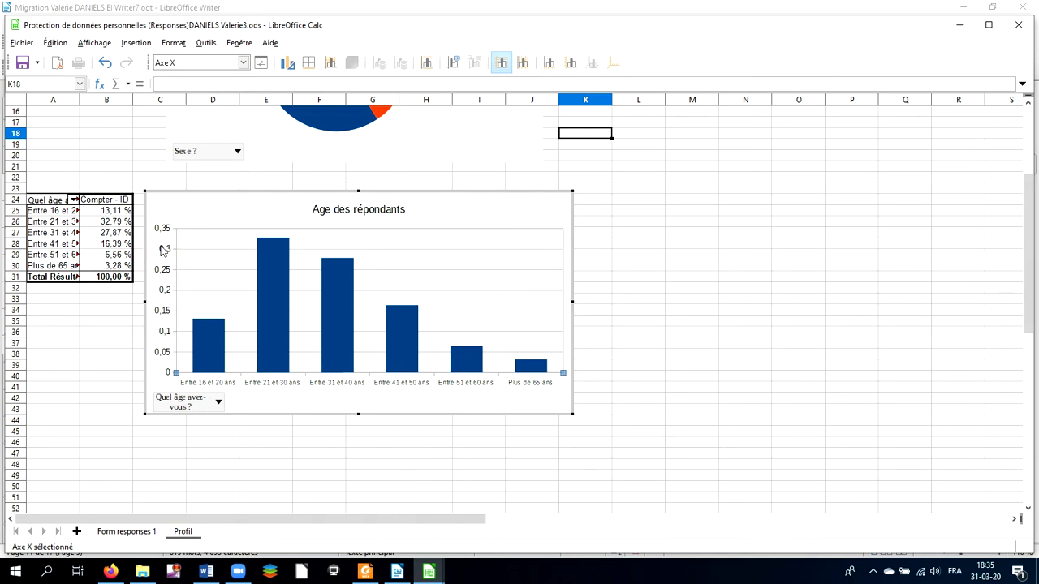
click(167, 249)
right_click(168, 250)
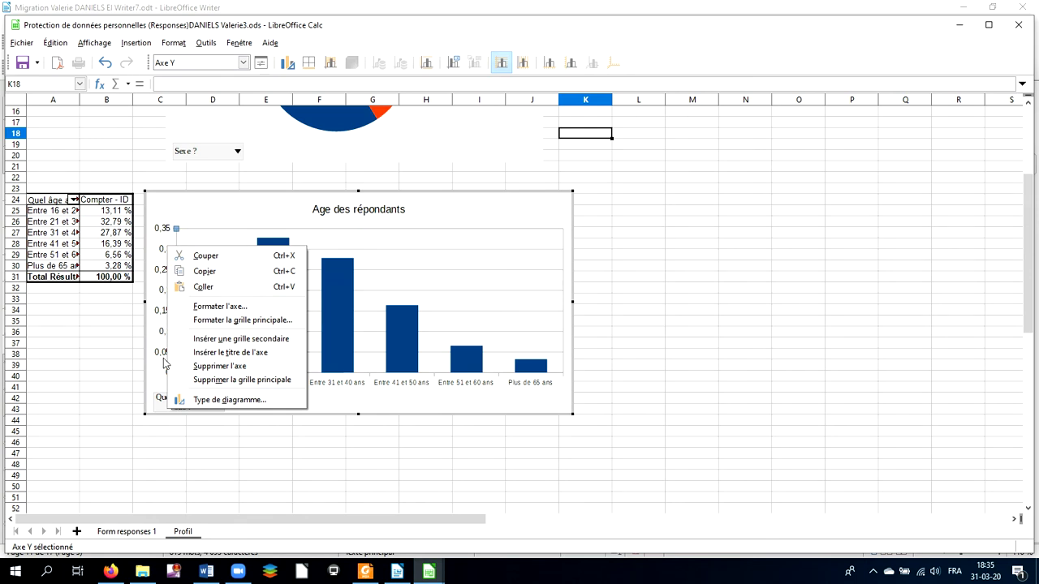
click(204, 309)
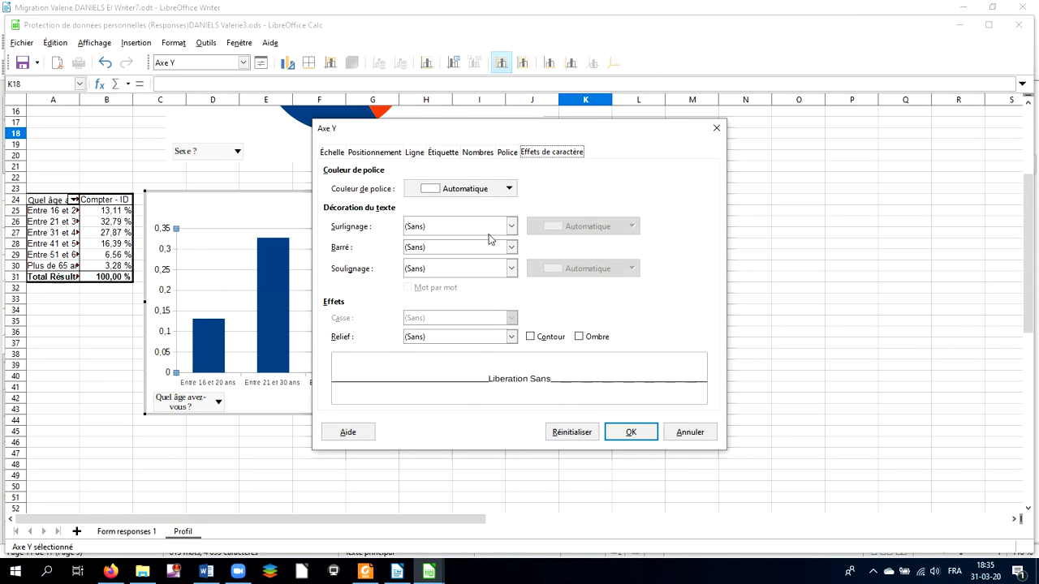
Detach the Y axis number format from the source and set it to percentage with 0 decimals.
click(478, 152)
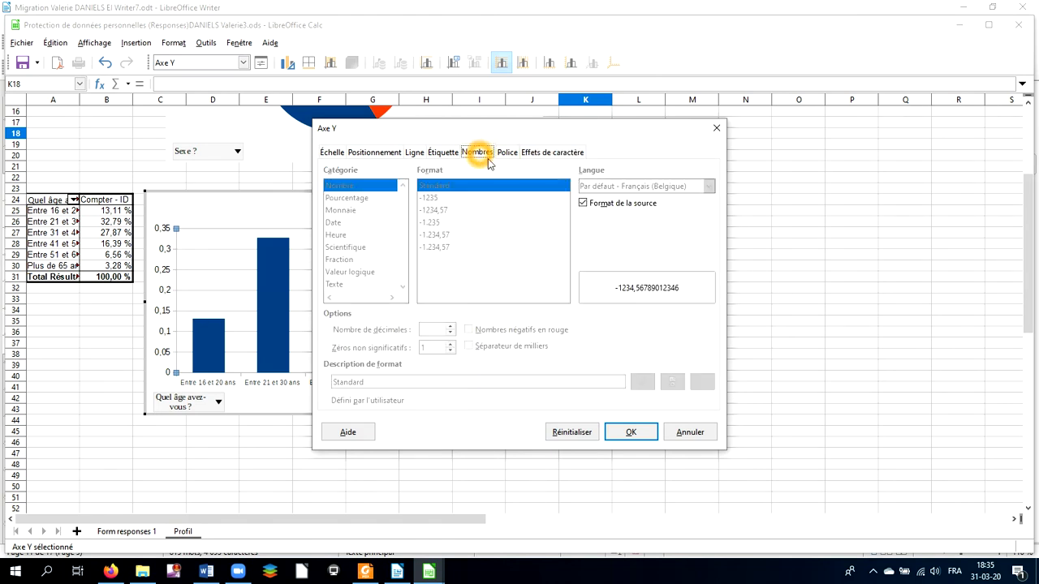
click(583, 204)
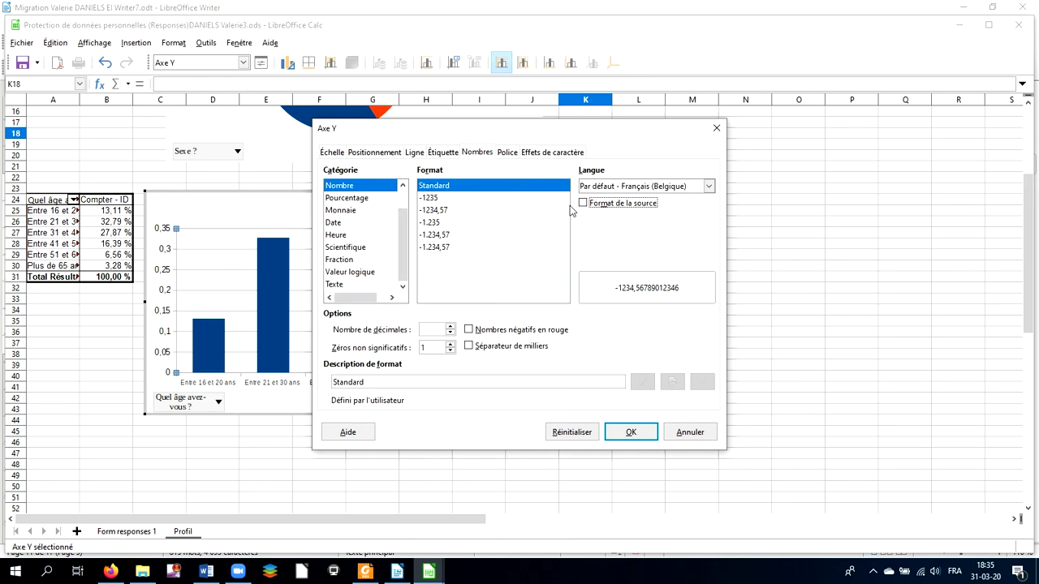
click(361, 197)
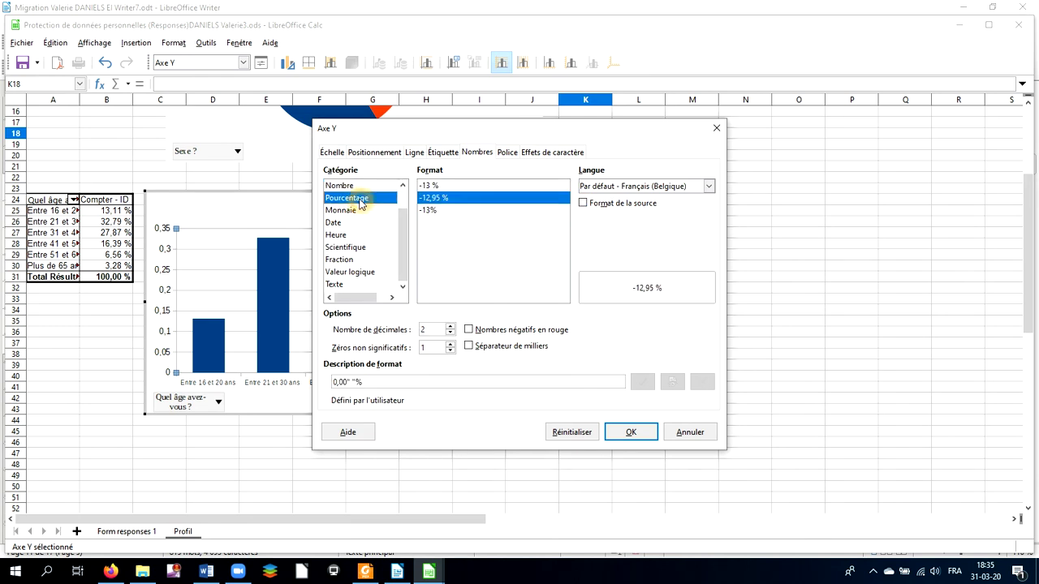
click(450, 333)
click(450, 333)
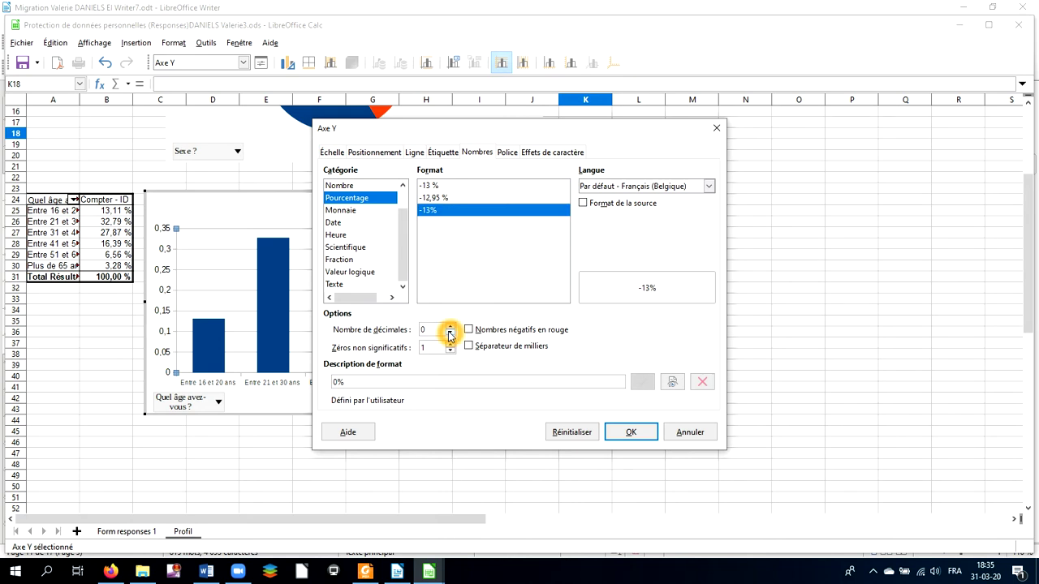
click(632, 436)
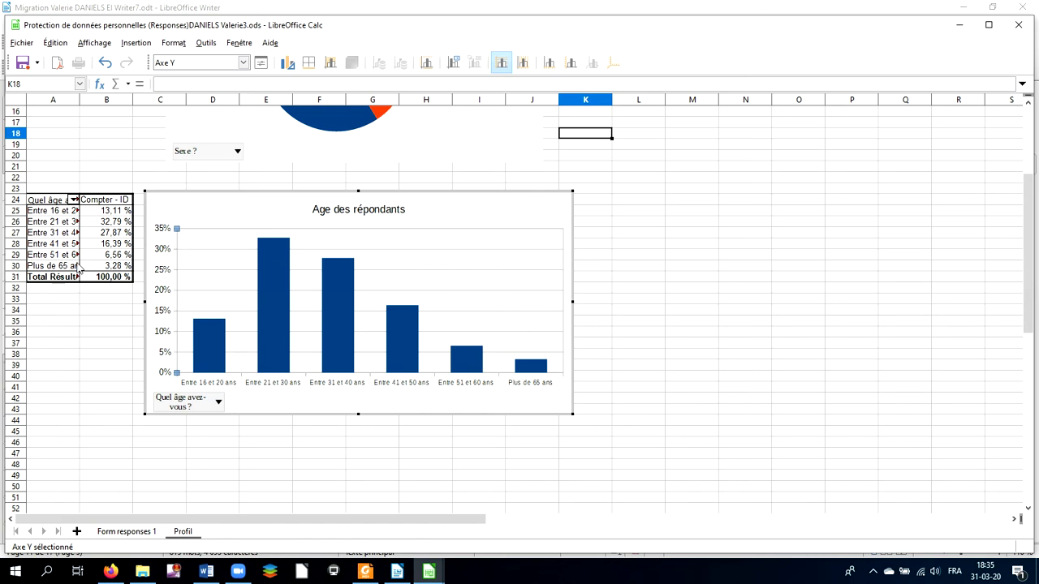
Insert a doughnut chart (Secteur, Tore) based on the age pivot table starting at A24.
click(95, 220)
click(94, 234)
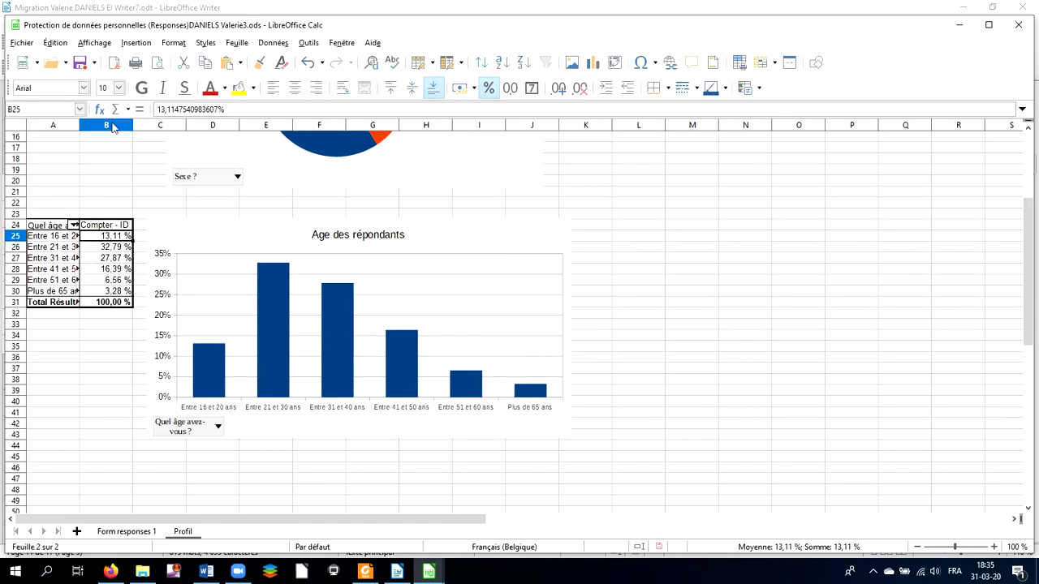
click(137, 43)
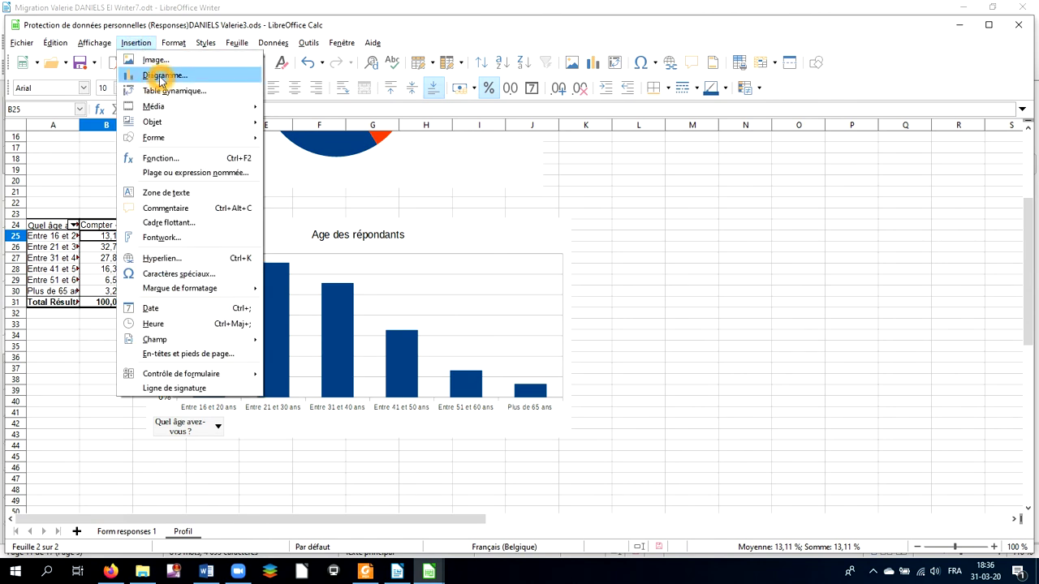
click(161, 77)
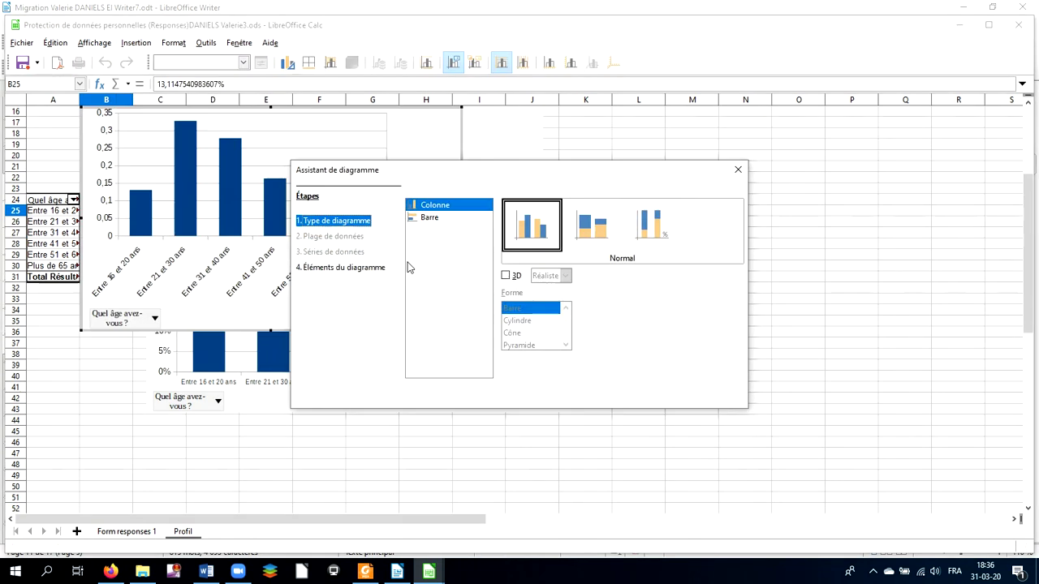
click(435, 230)
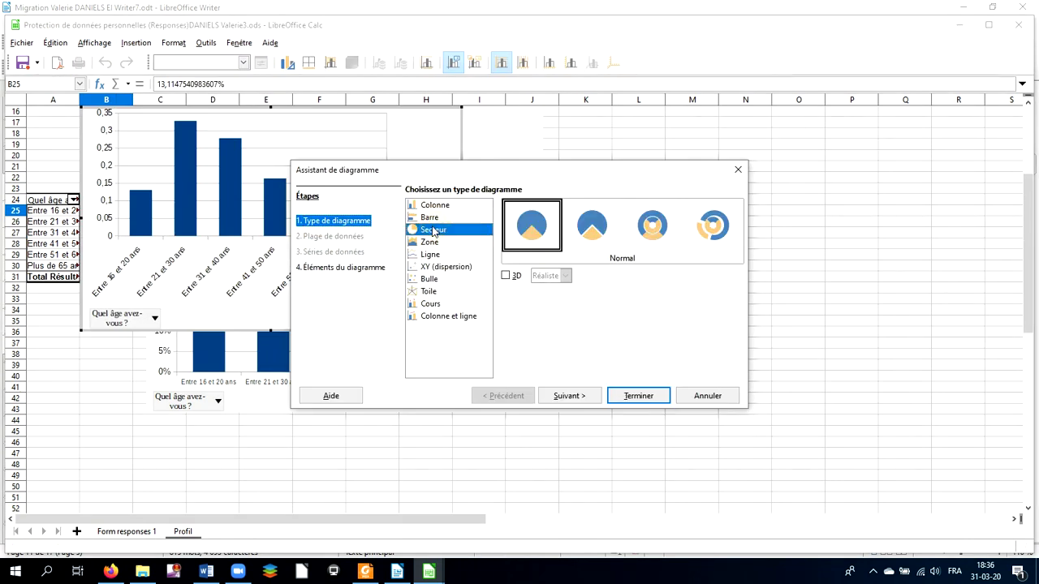
click(651, 227)
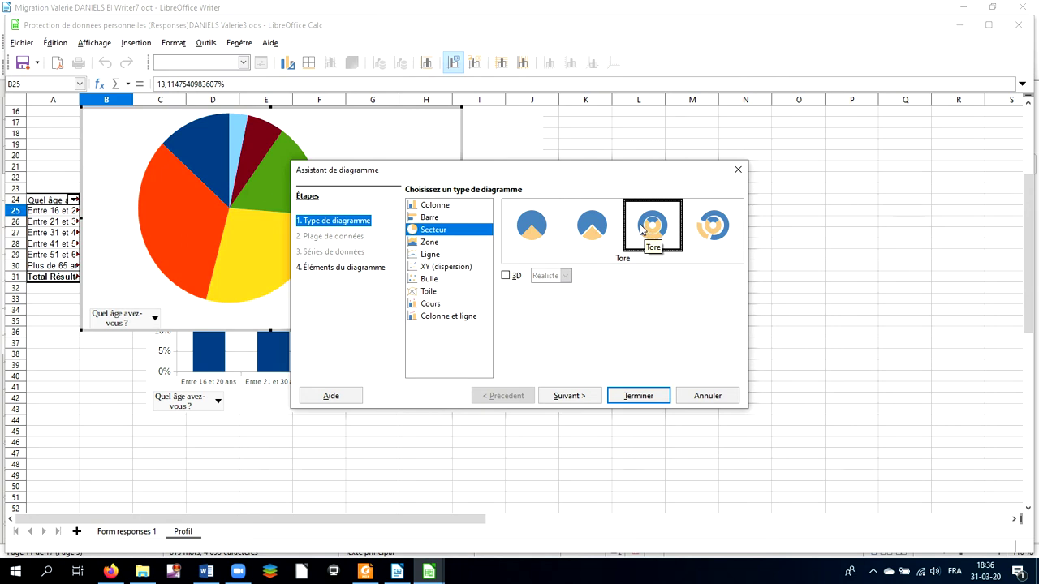
click(644, 402)
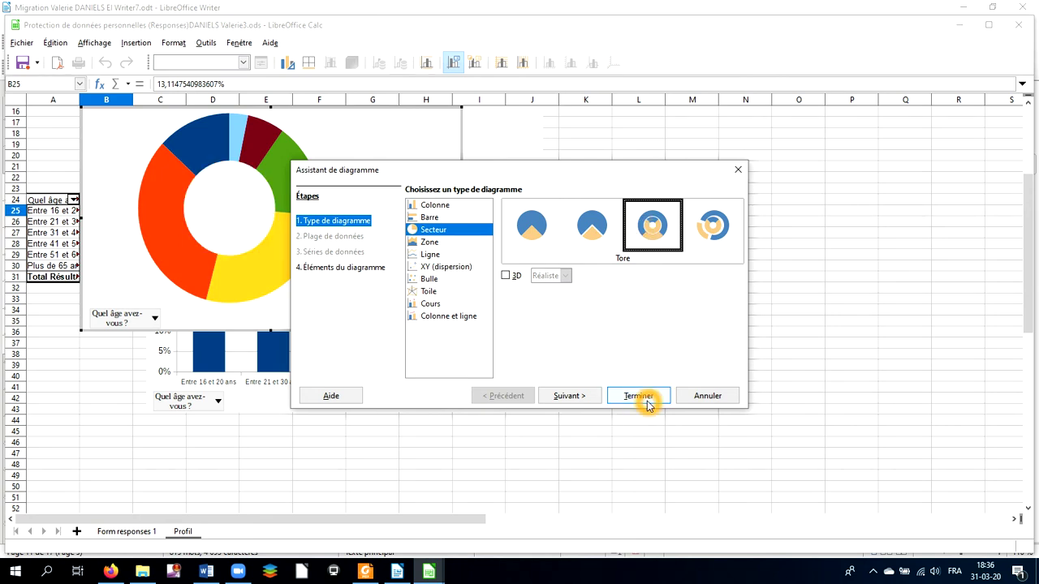
click(646, 400)
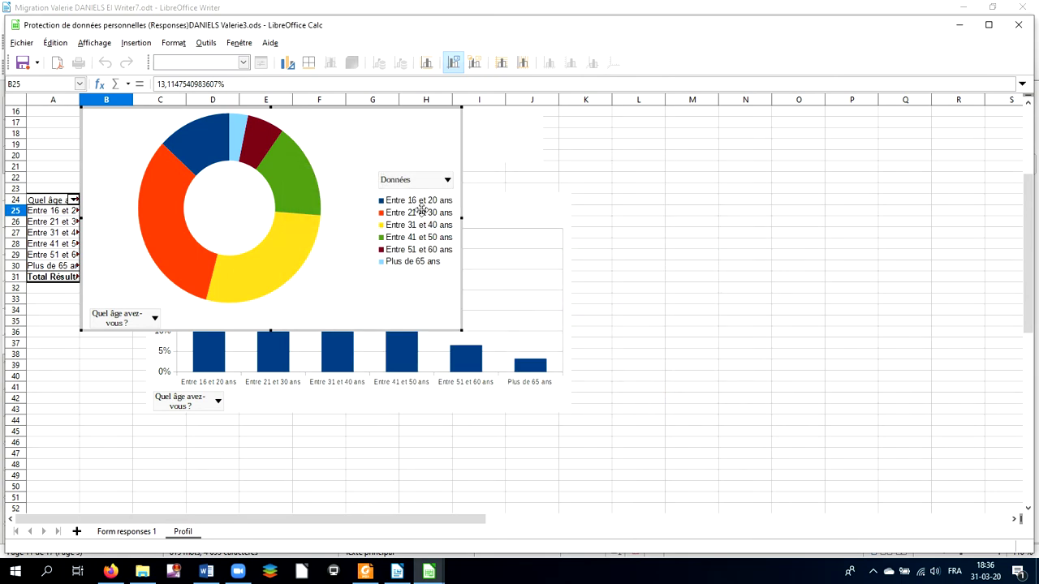
Leave chart editing and move the new doughnut chart to the empty area right of the age column chart.
click(366, 127)
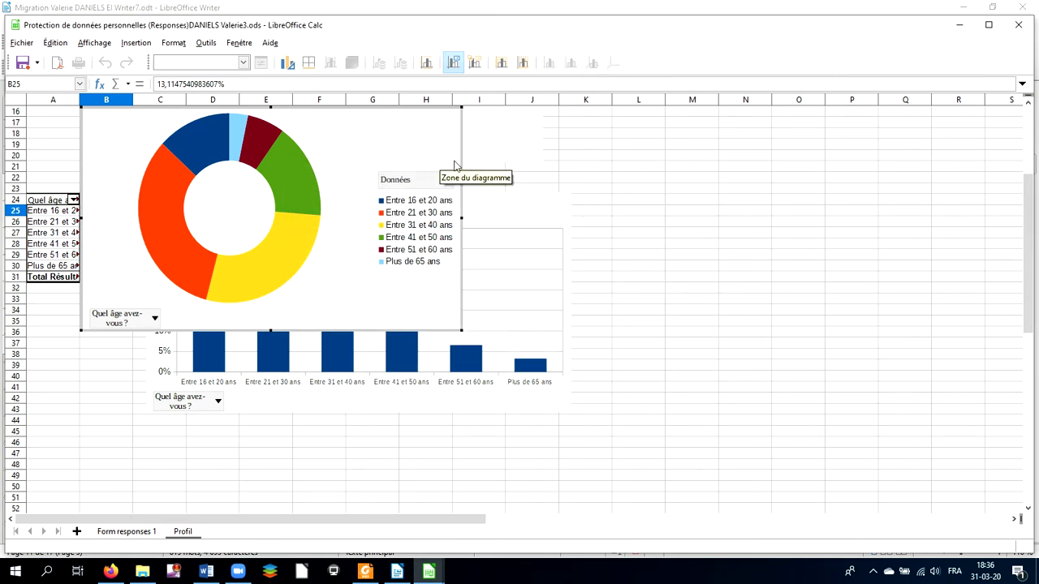
click(562, 202)
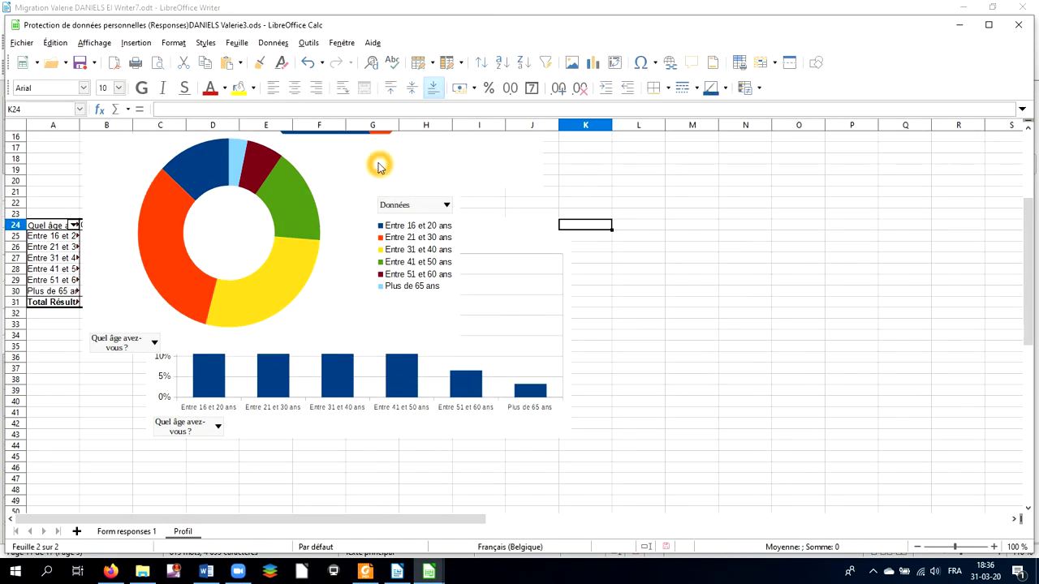
click(396, 169)
mouse_move(363, 172)
mouse_down()
mouse_move(529, 245)
mouse_move(793, 297)
mouse_move(858, 283)
mouse_move(848, 282)
mouse_up()
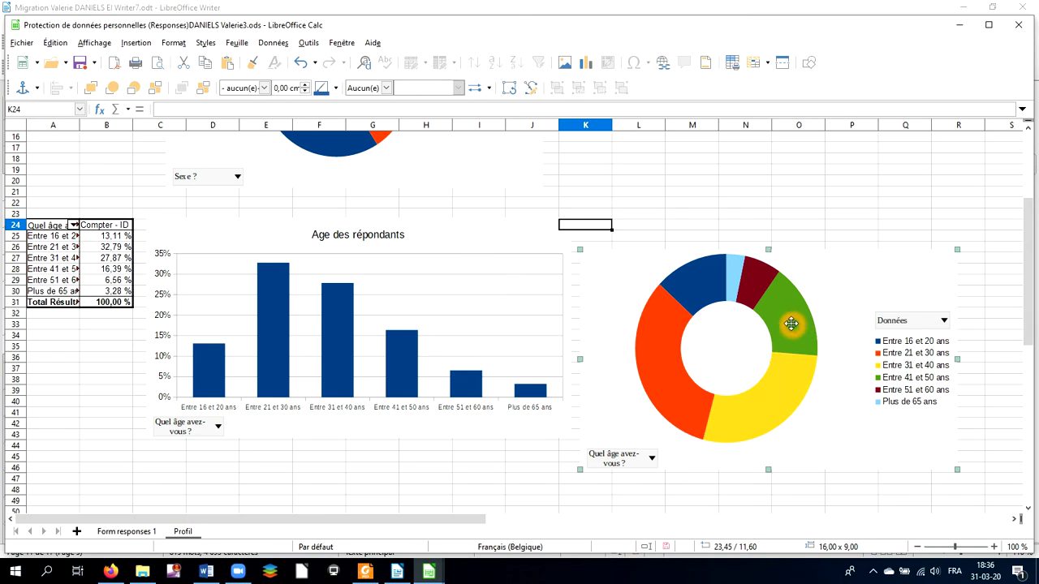
Put the doughnut chart into edit mode and add data labels to its data series.
double_click(833, 289)
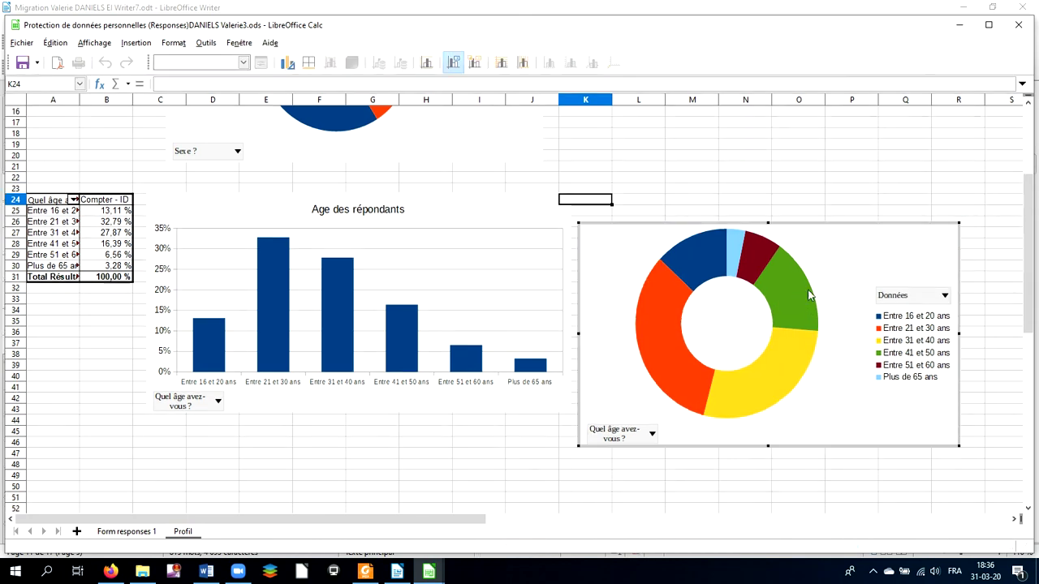
right_click(792, 303)
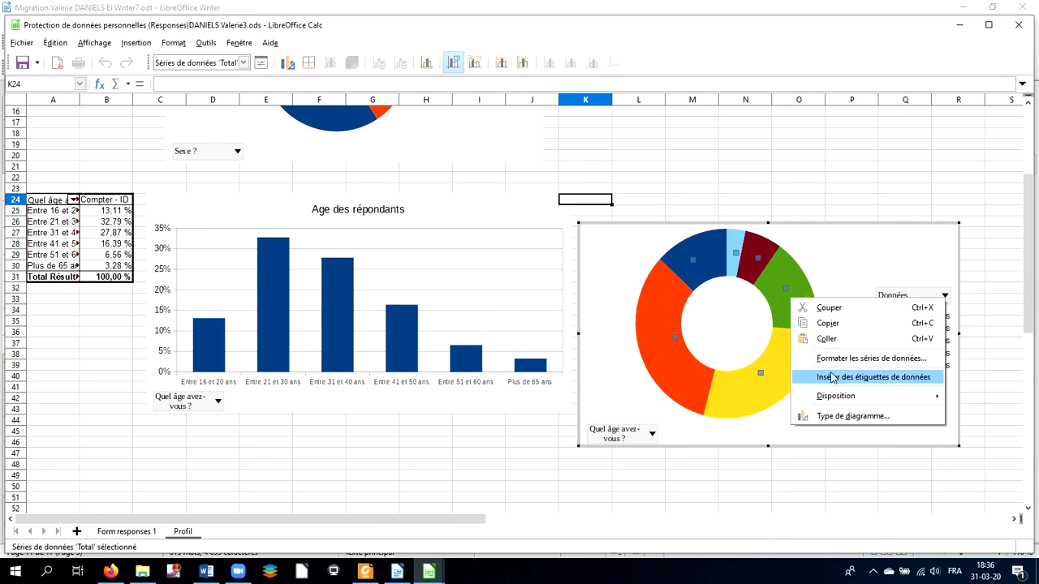
click(833, 378)
Format the doughnut's data labels to show the value as a percentage instead of as a number.
click(798, 296)
right_click(798, 296)
click(830, 352)
click(804, 325)
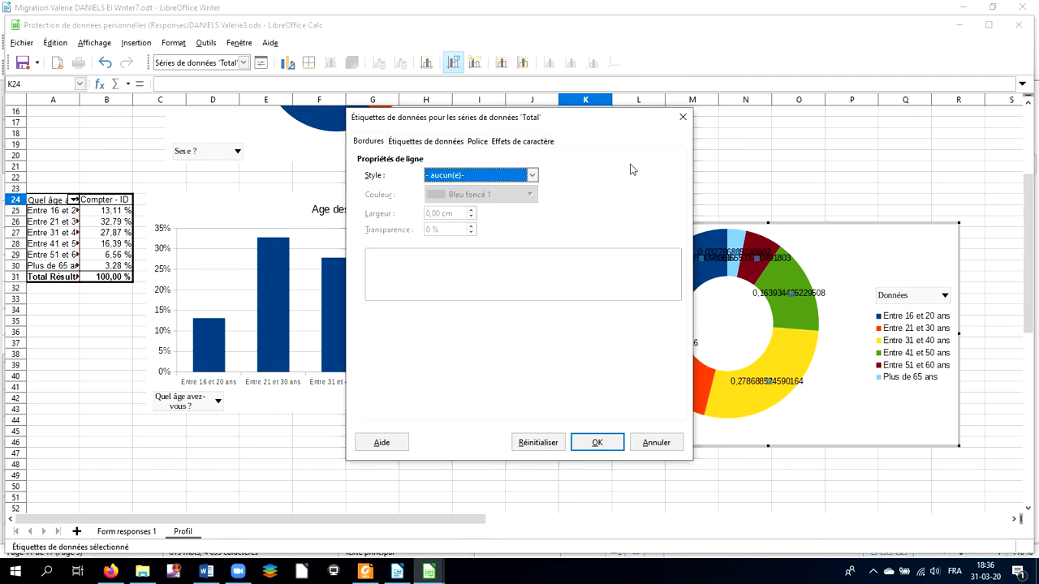
click(472, 144)
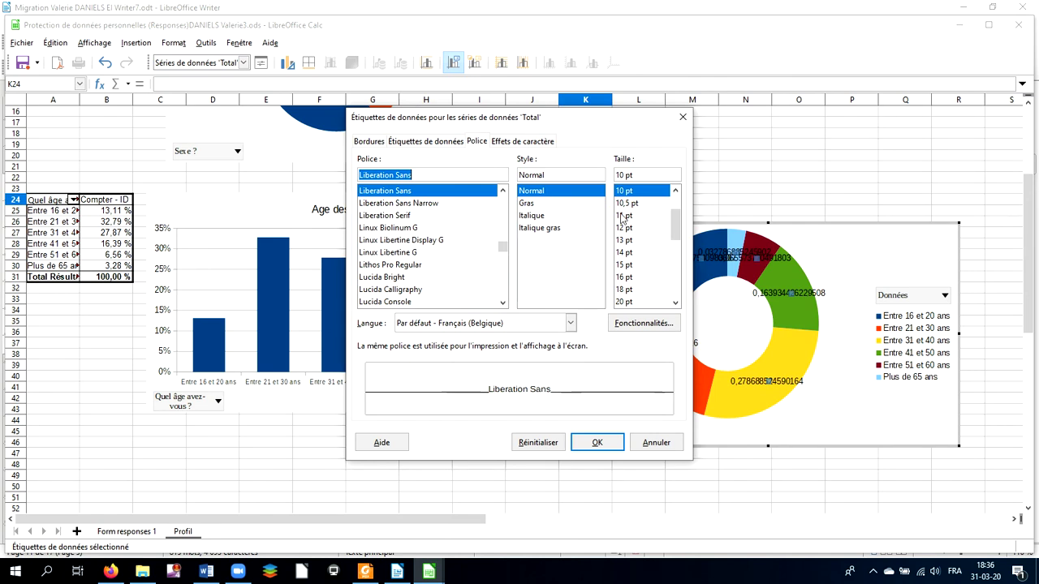
click(430, 149)
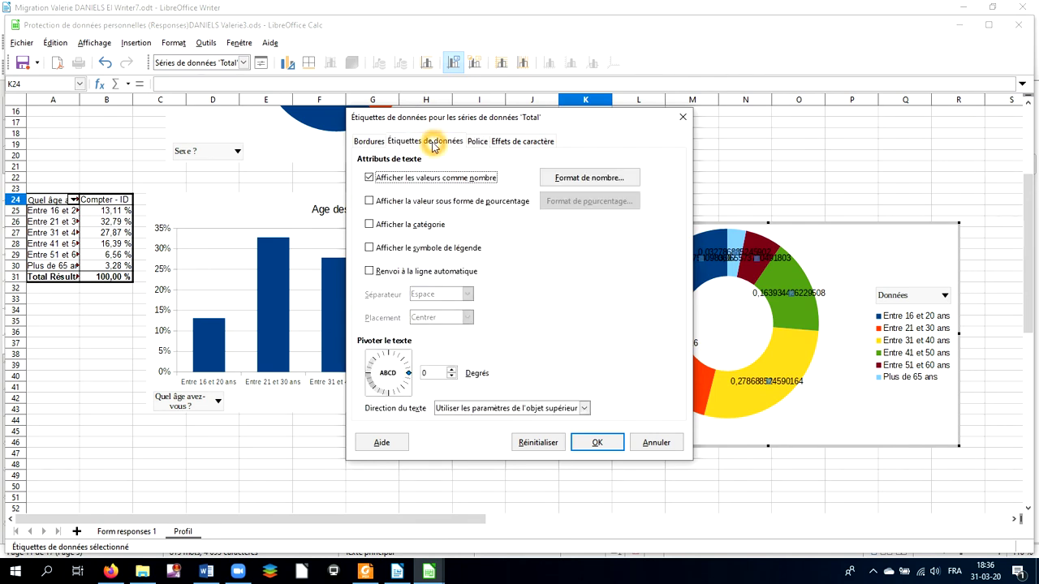
click(369, 201)
click(370, 176)
Detach the labels' percentage format from the source, keep the Pourcentage format with 0 decimals, and apply the label settings.
click(617, 202)
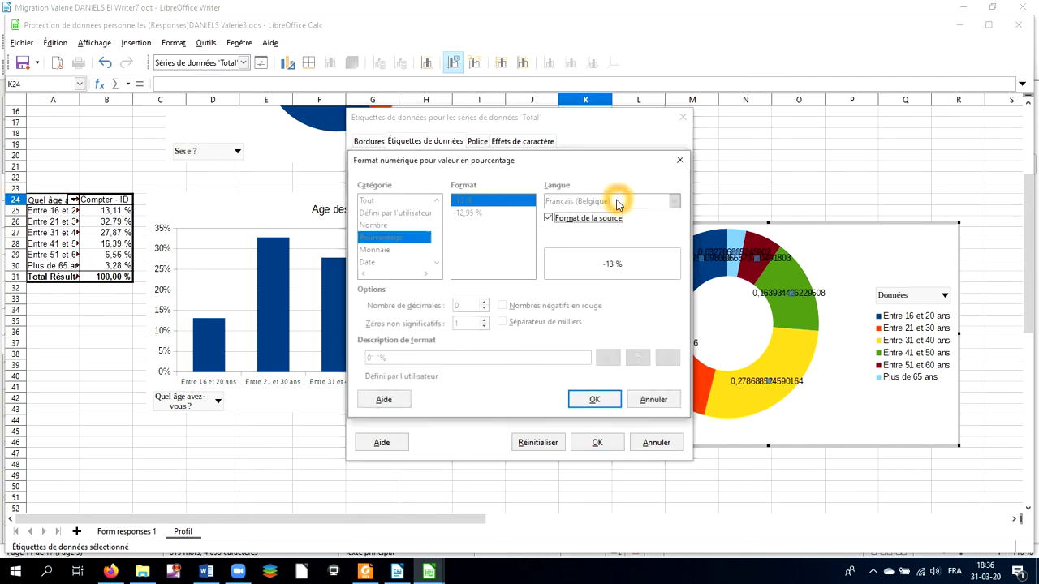
click(548, 218)
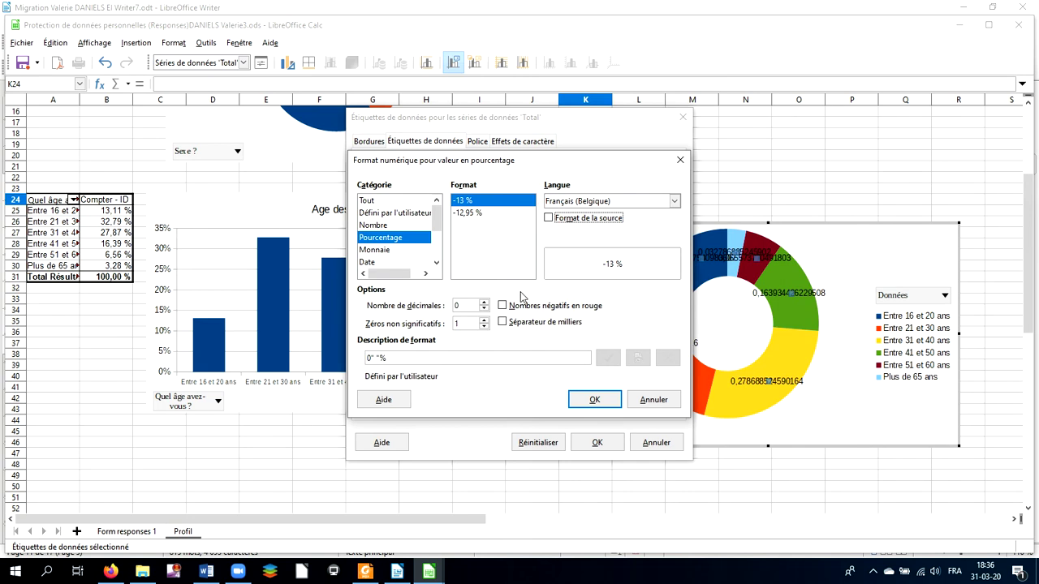
click(608, 401)
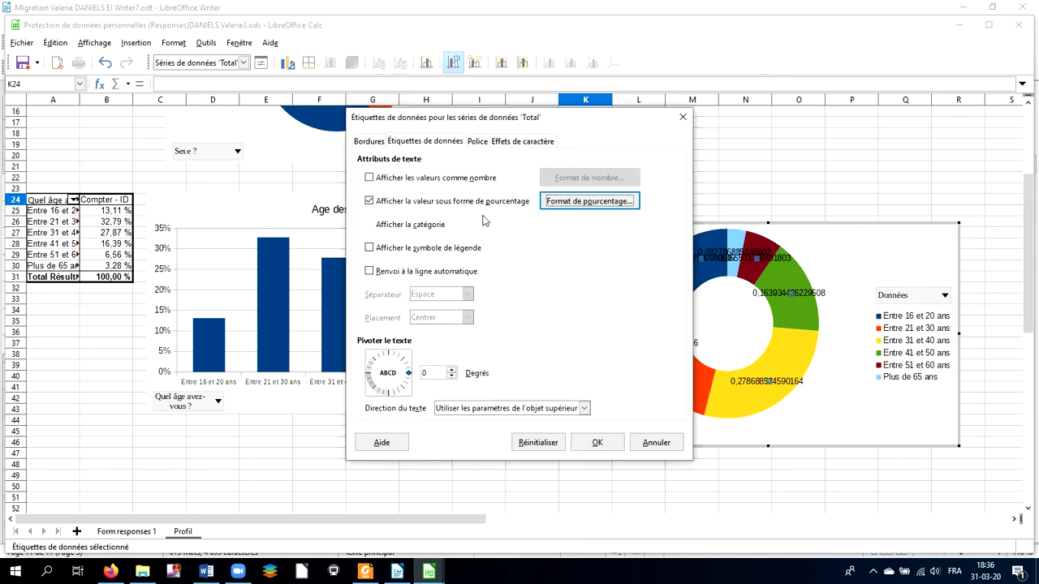
click(597, 442)
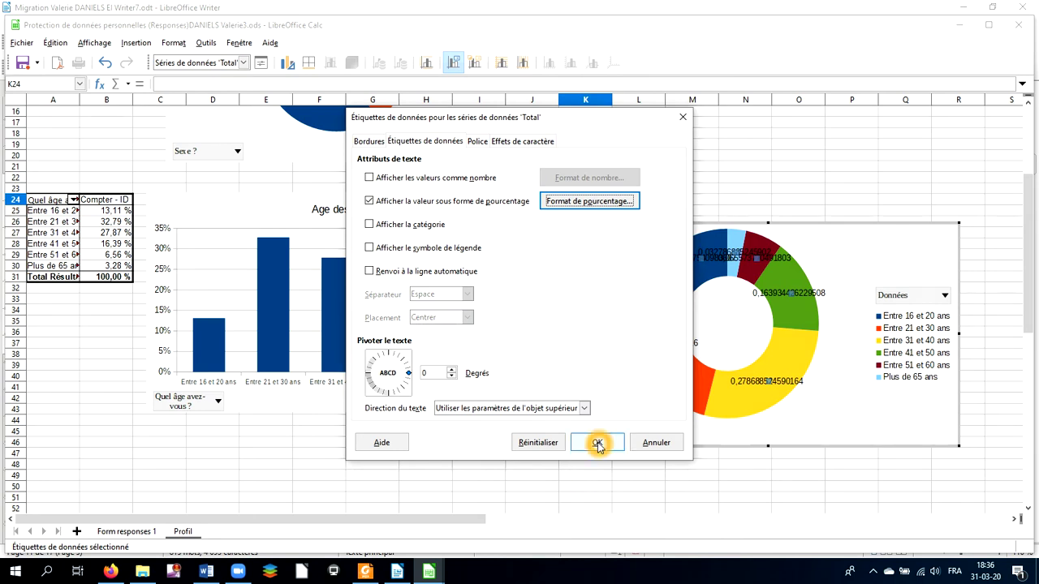
Pull the Entre 21 et 30 ans and Entre 31 et 40 ans slices slightly out of the doughnut ring.
click(815, 410)
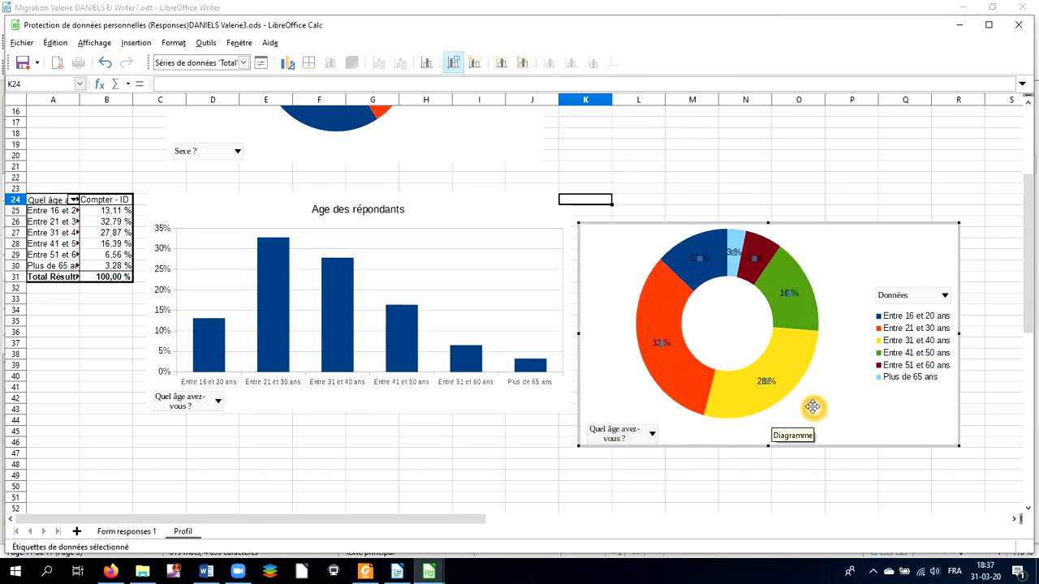
mouse_move(788, 409)
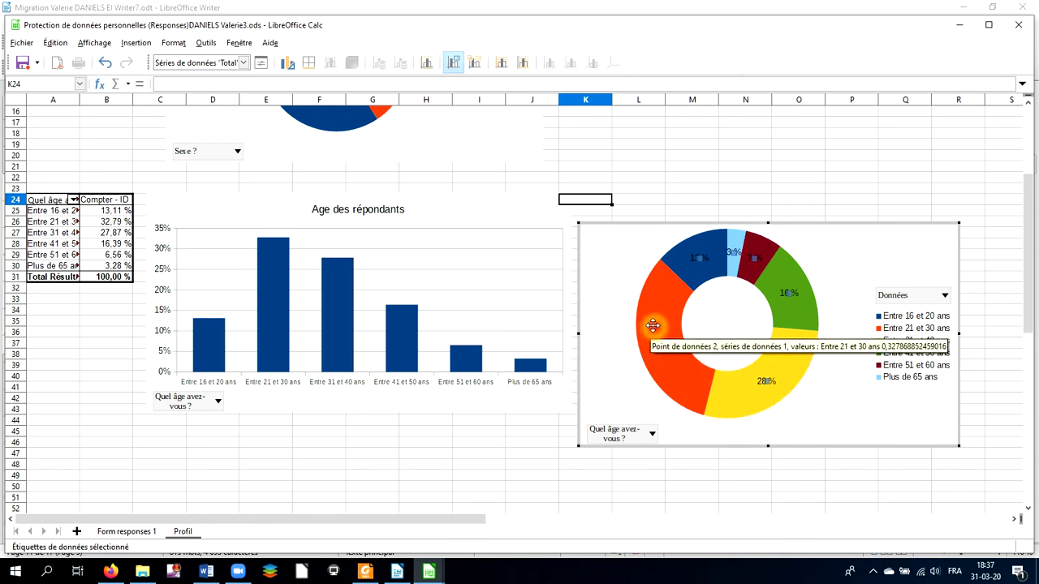
click(652, 324)
click(655, 315)
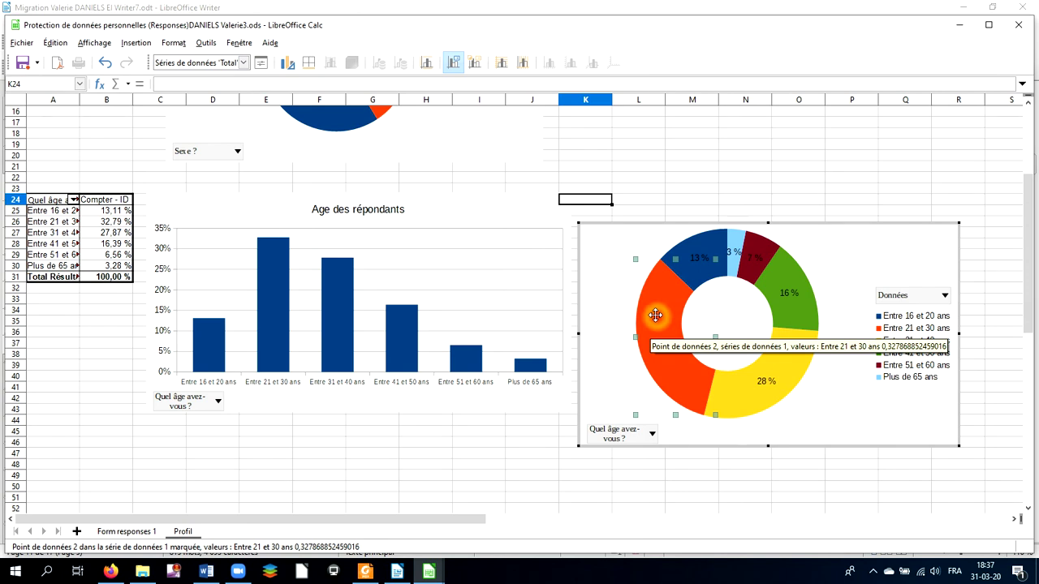
drag(667, 330, 657, 329)
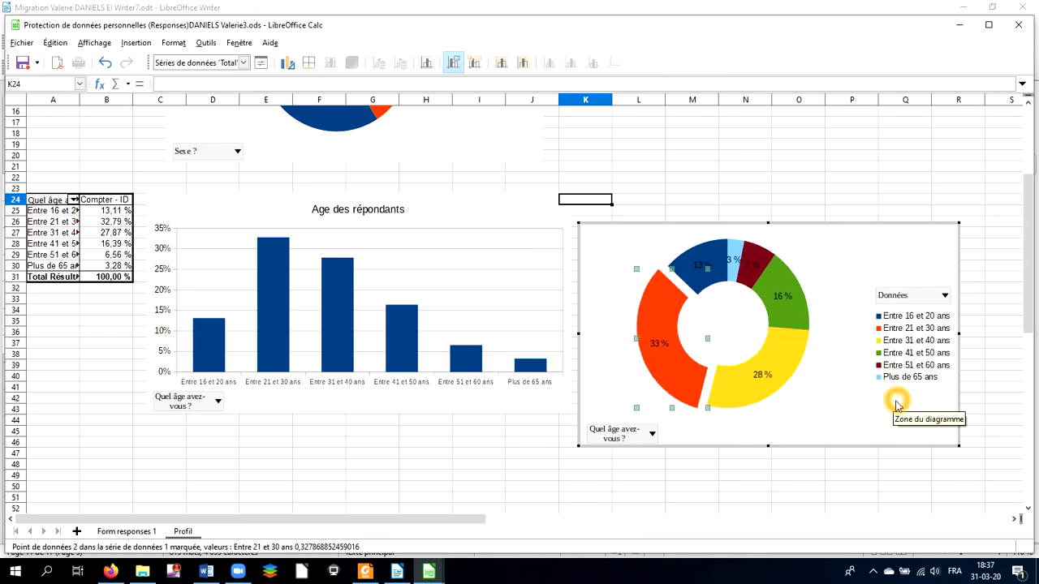
click(738, 381)
drag(737, 380, 743, 388)
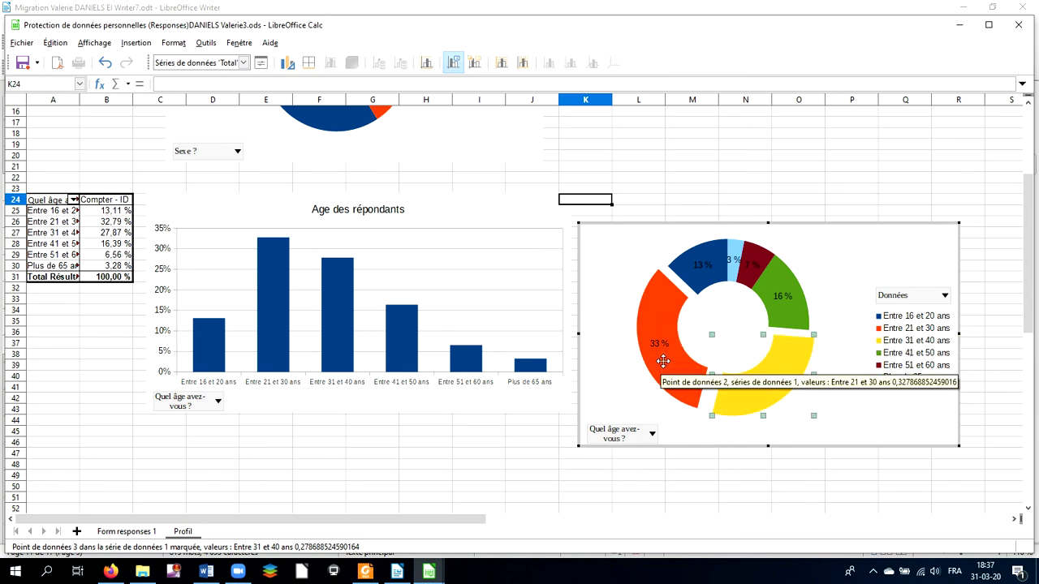
Try pulling the Entre 16 et 20 ans slice out of the ring, and undo that move.
click(685, 270)
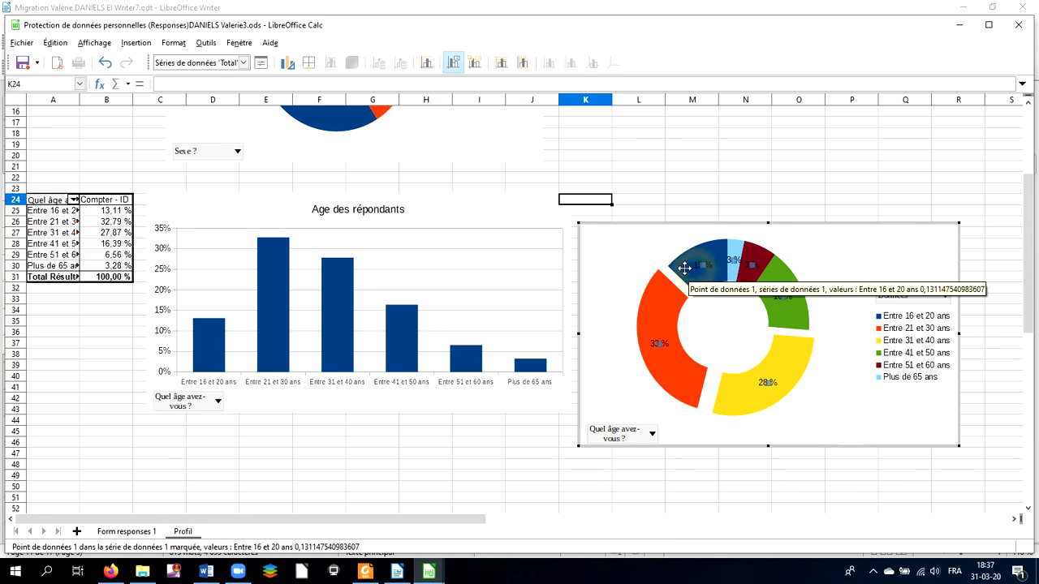
click(689, 268)
click(689, 267)
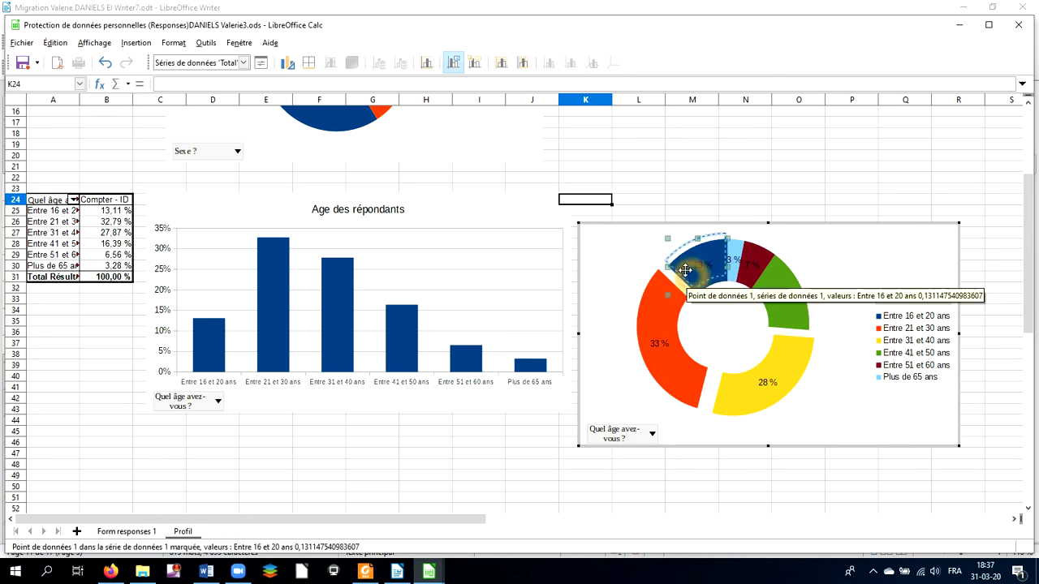
drag(686, 271, 687, 288)
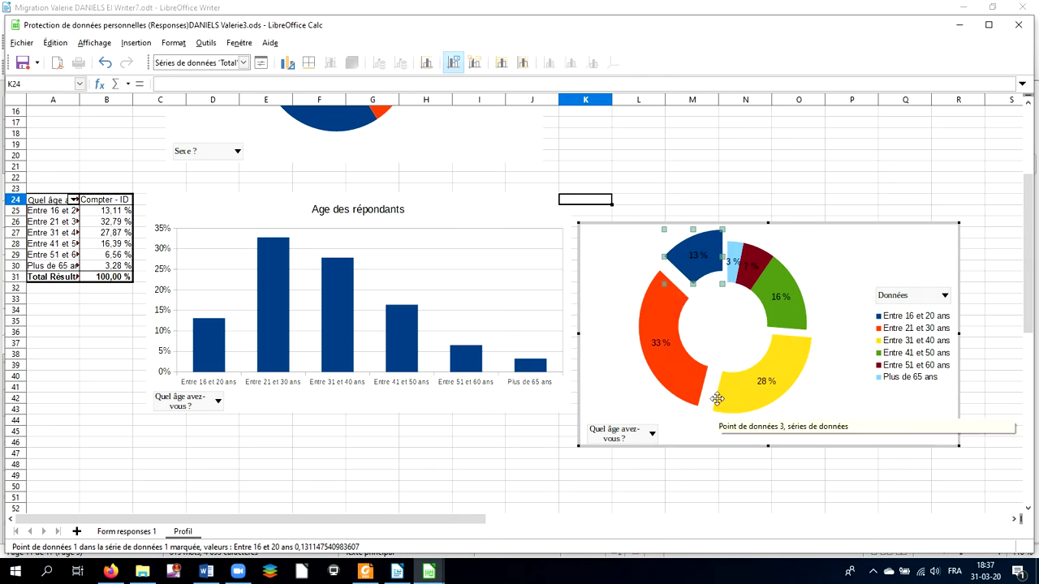
key(ctrl+z)
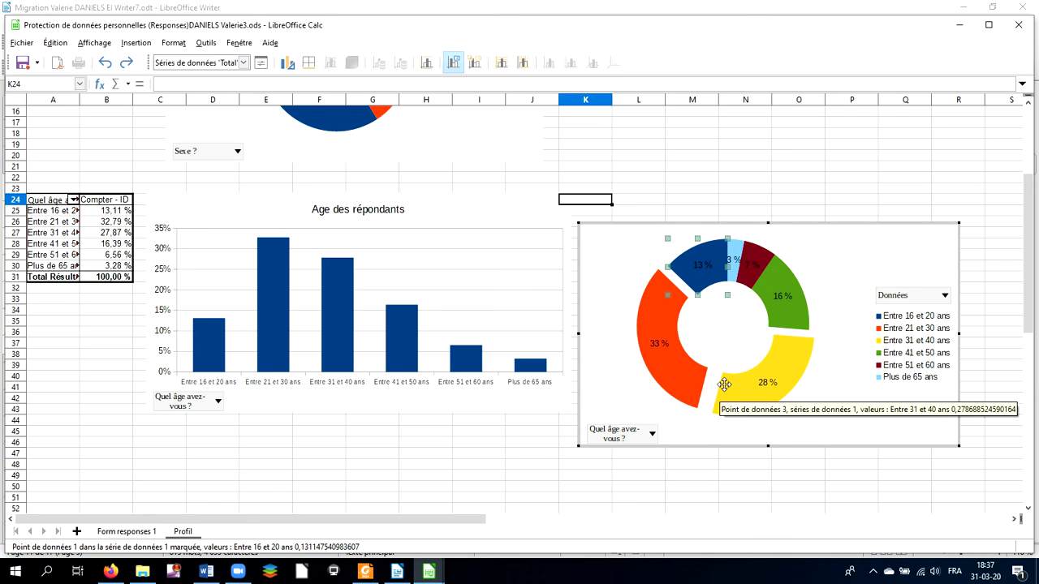
Format only the data label of the Entre 21 et 30 ans slice as bold (Gras) at 26 pt.
click(663, 350)
click(663, 350)
right_click(662, 350)
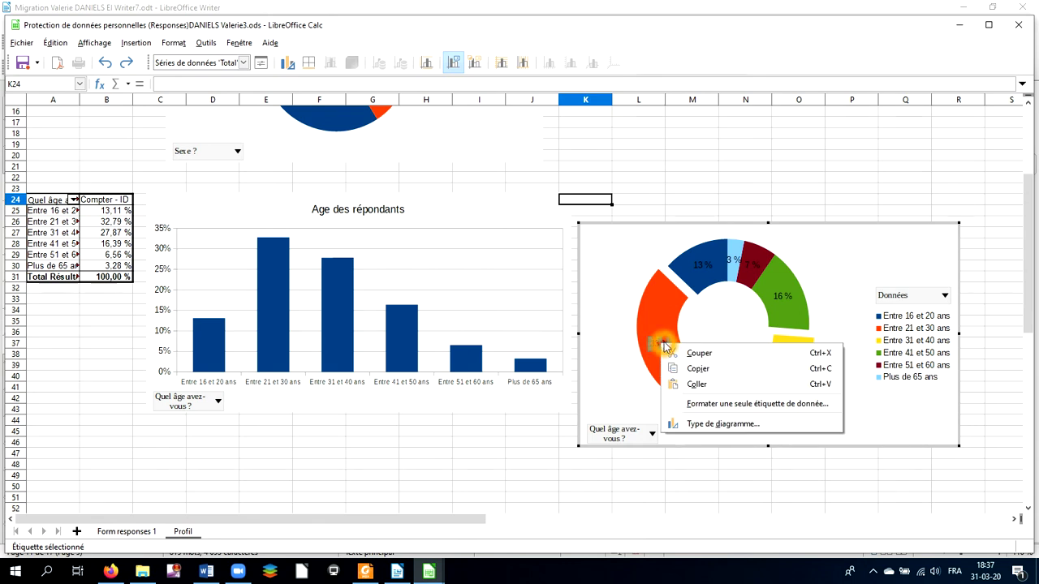
click(703, 404)
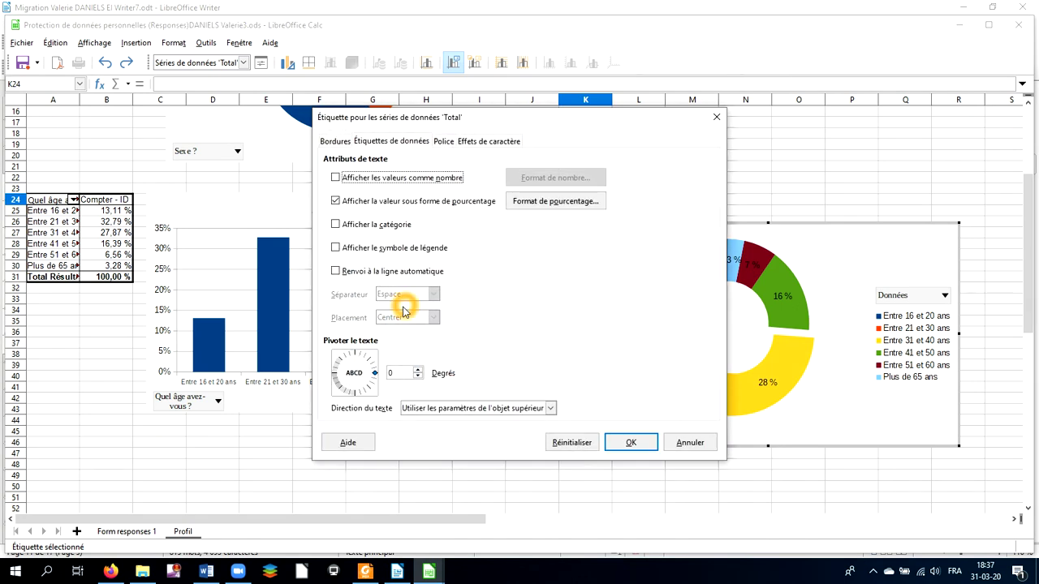
click(446, 142)
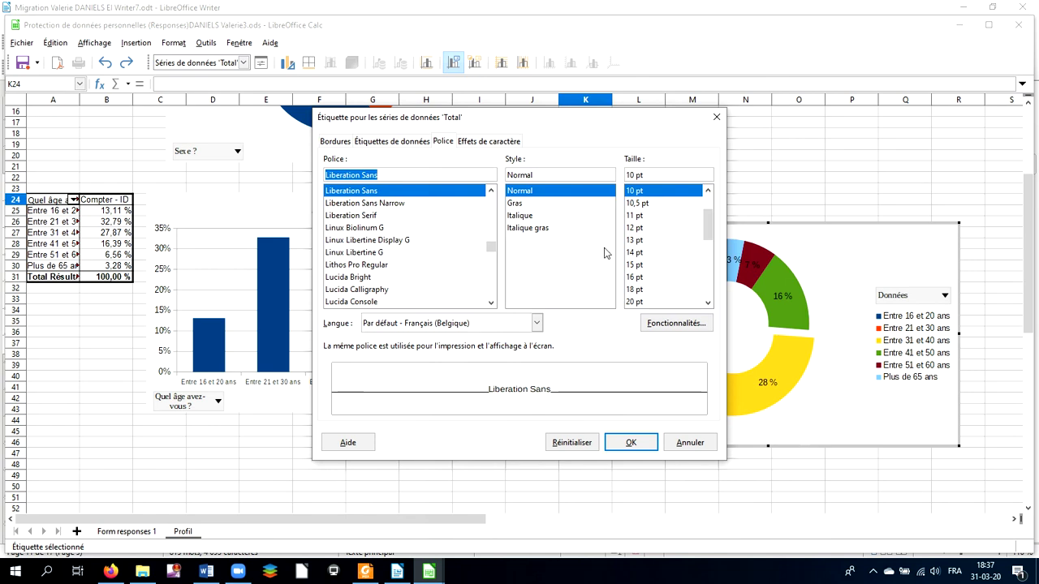
scroll(639, 293, down, 1)
click(641, 300)
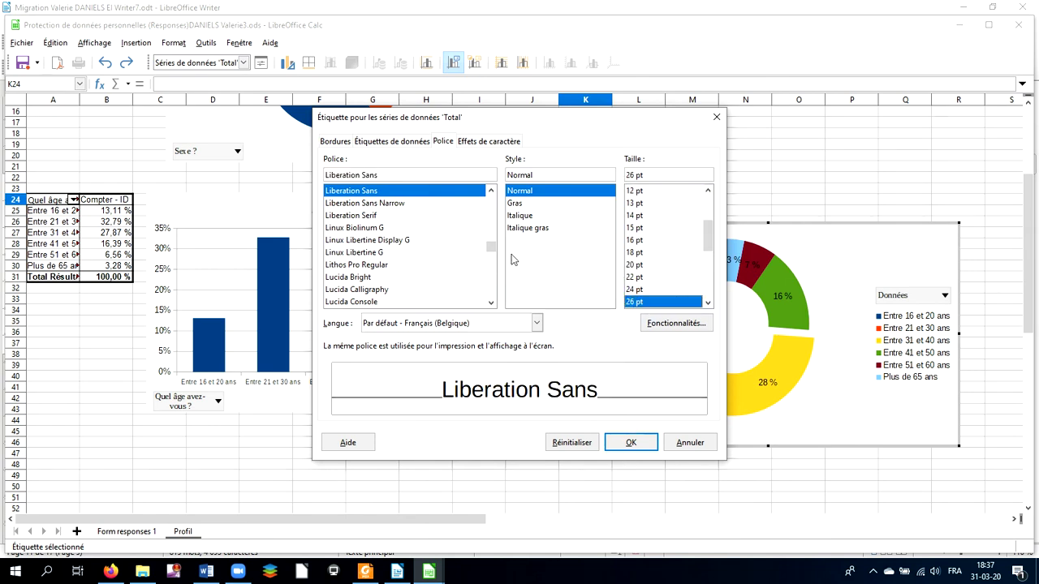
click(520, 205)
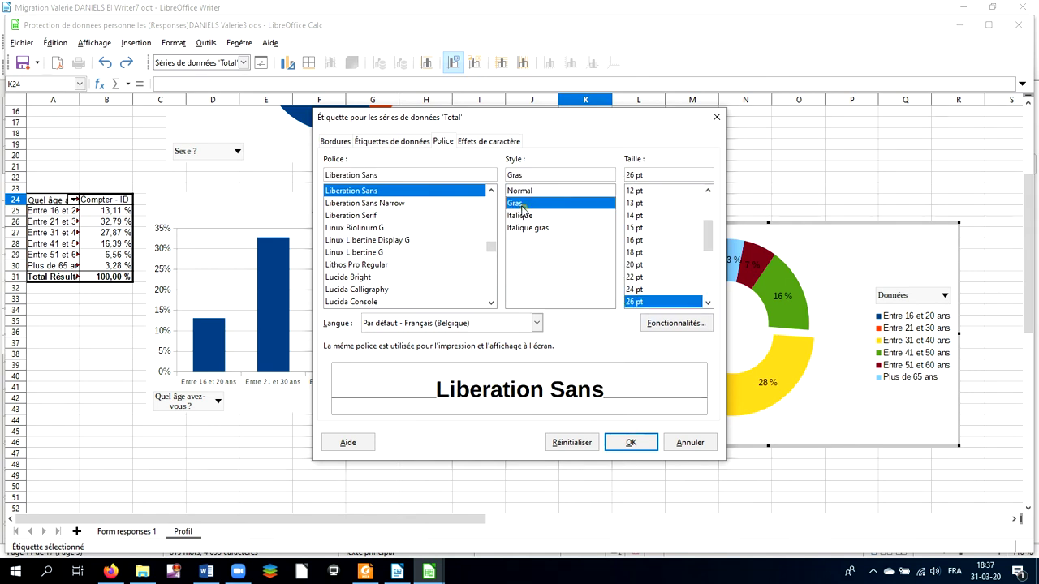
click(630, 442)
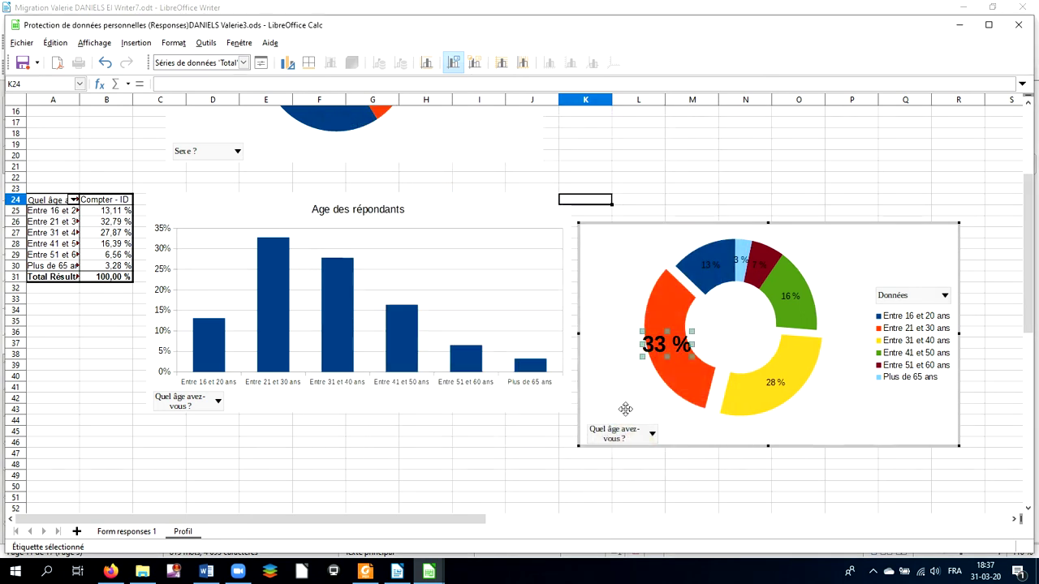
Format only the data label of the Entre 31 et 40 ans slice as bold (Gras) at 18 pt.
click(771, 383)
right_click(771, 384)
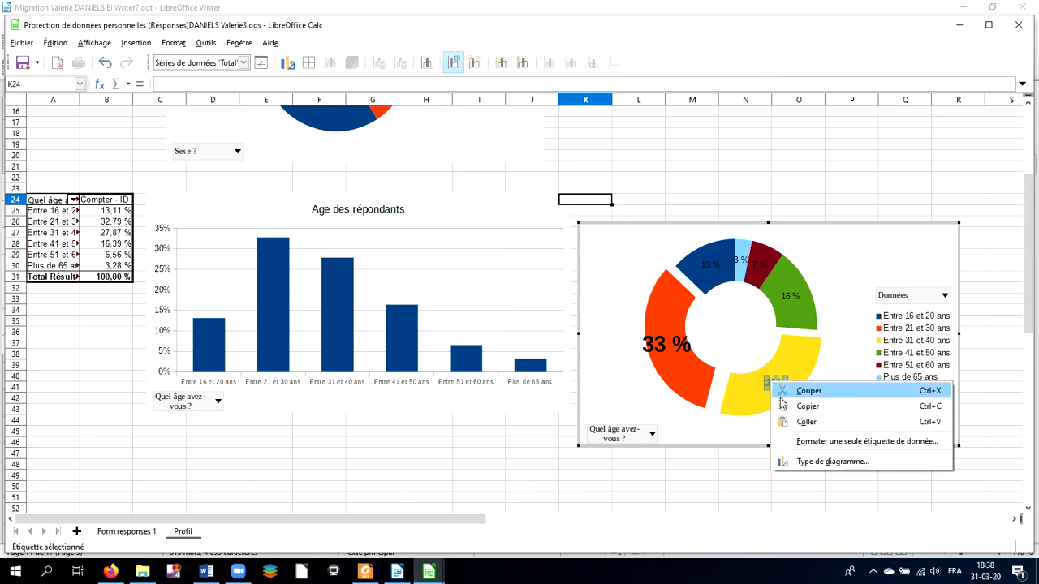
click(799, 442)
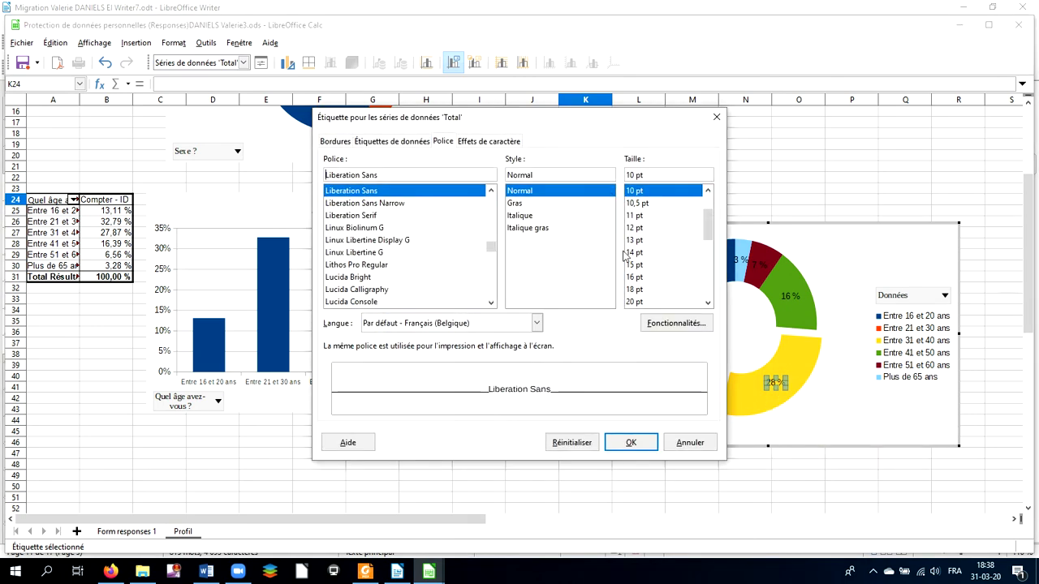
click(643, 290)
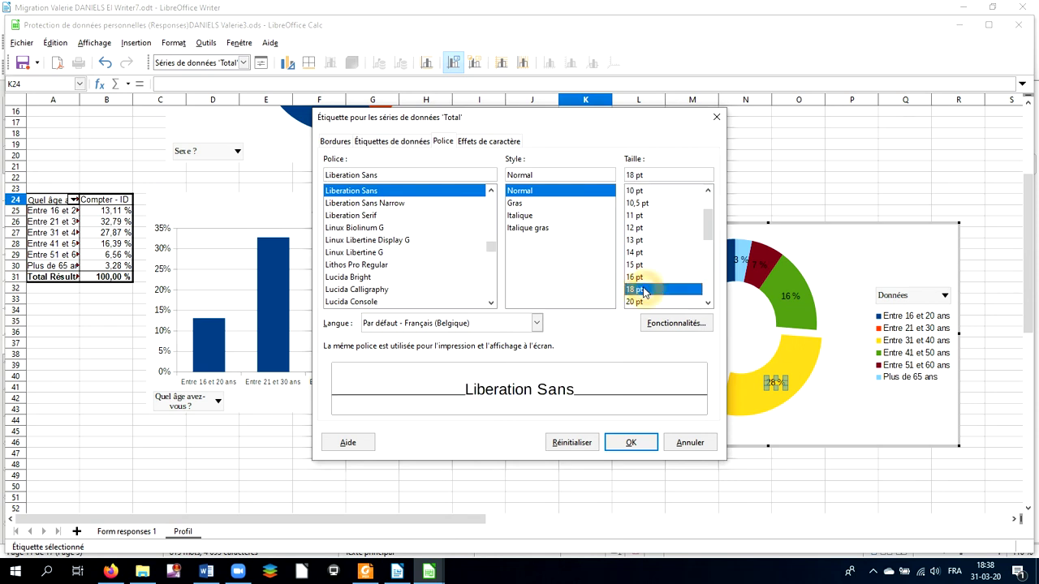
click(635, 443)
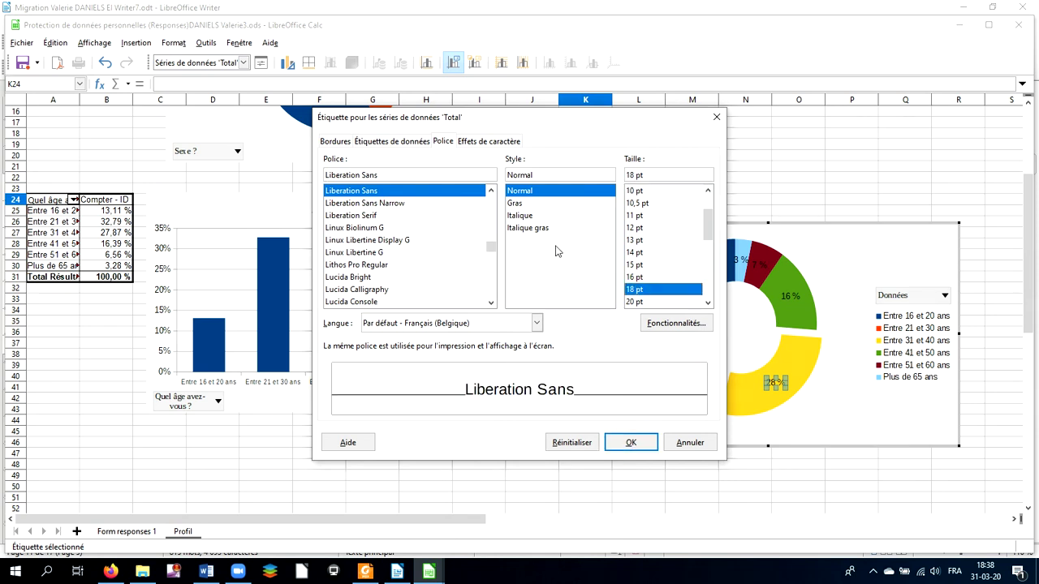
click(515, 203)
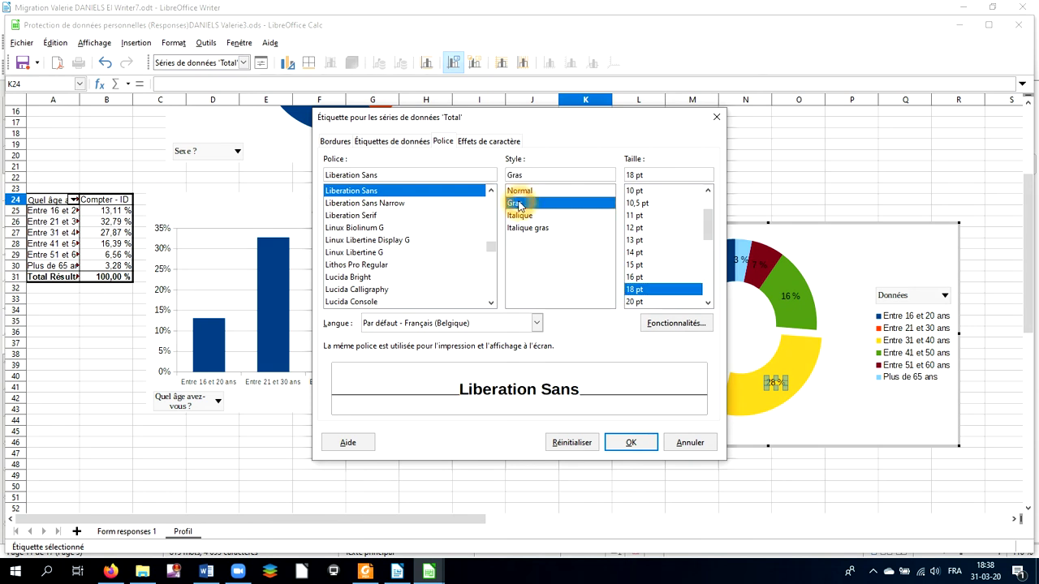
click(630, 441)
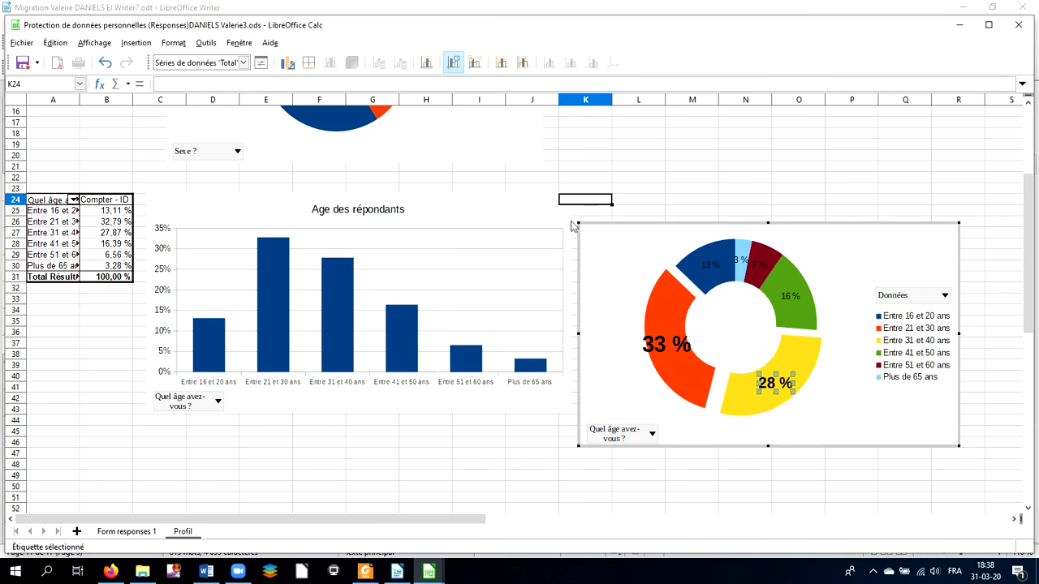
Leave chart editing, copy the age doughnut chart, and paste it into the LibreOffice Writer document below the paragraph about women respondents.
click(658, 182)
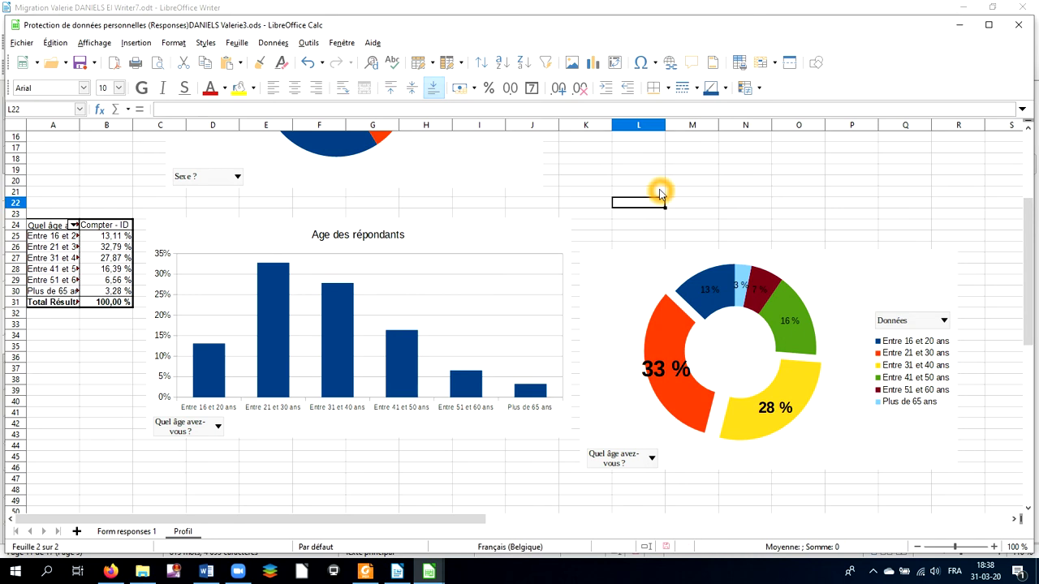
click(610, 277)
click(611, 277)
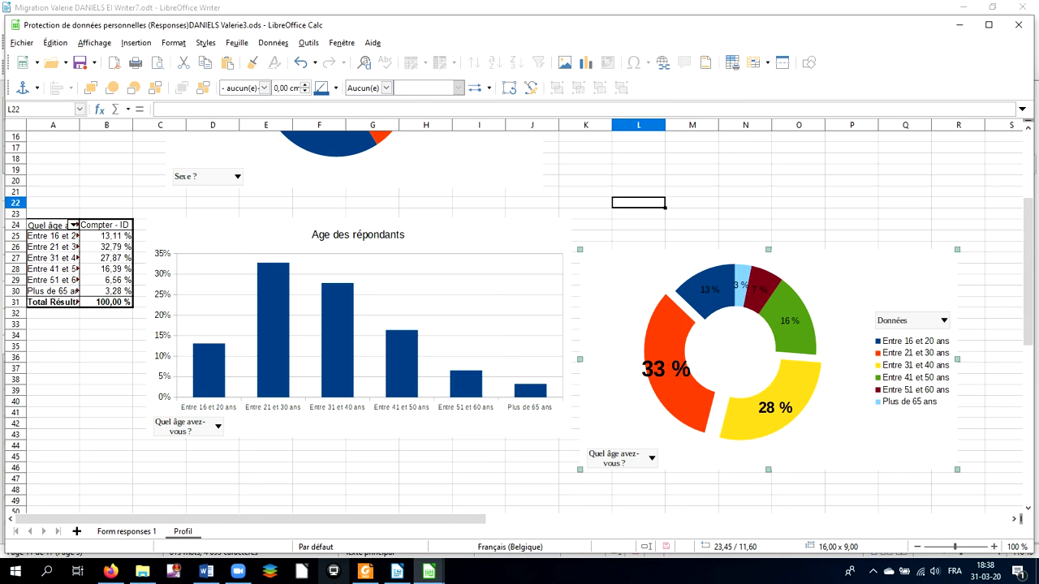
click(398, 571)
click(346, 452)
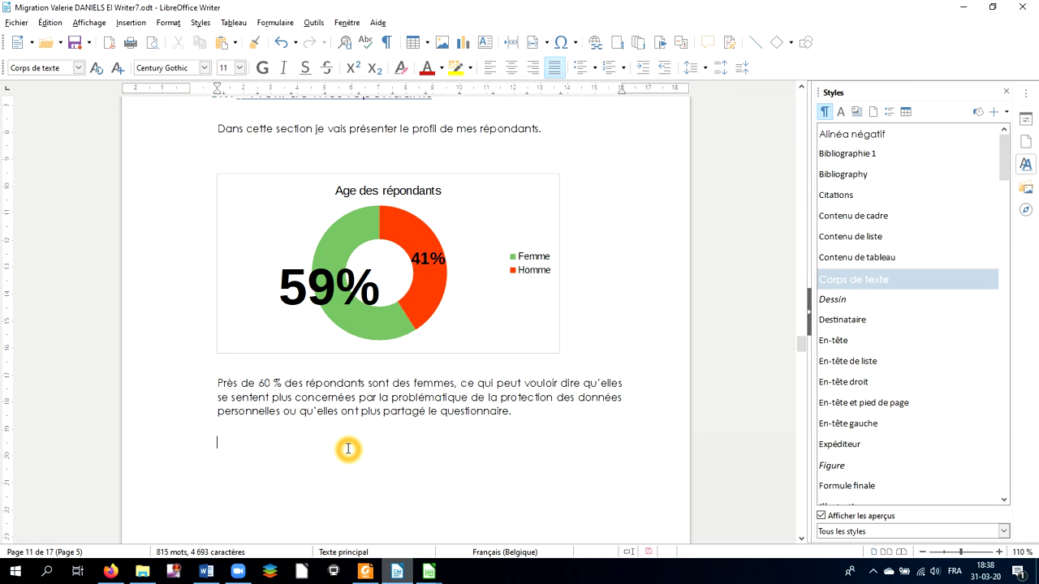
key(ctrl+v)
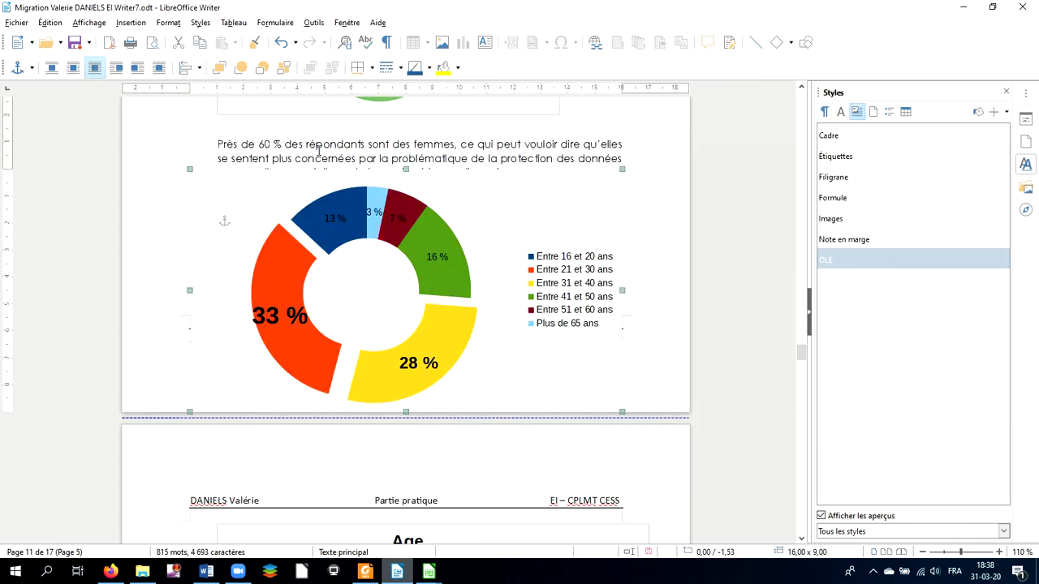
Anchor the pasted doughnut chart as a character (Comme caractère).
right_click(358, 219)
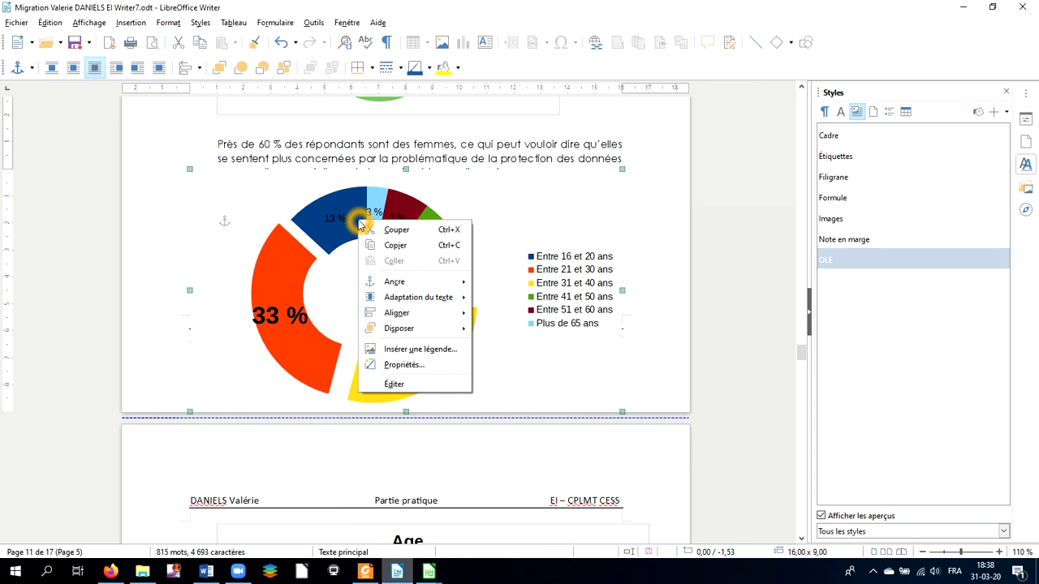
mouse_move(414, 283)
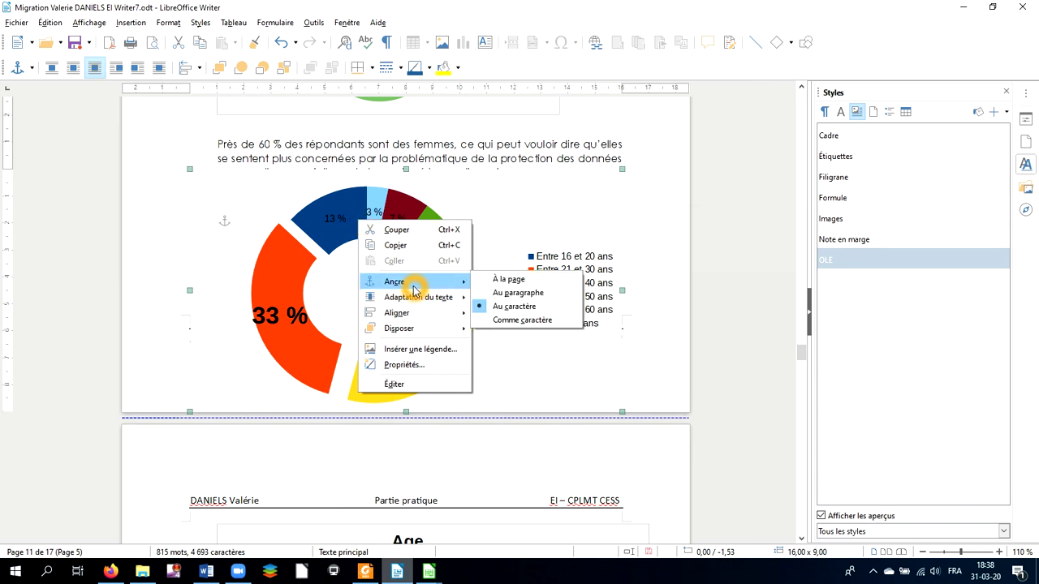
click(519, 320)
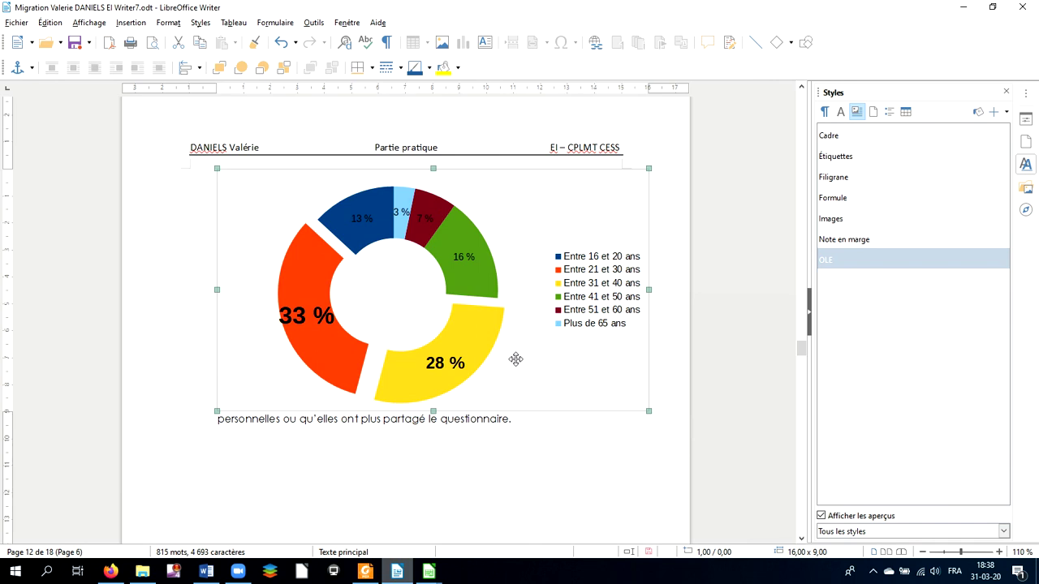
Shrink the pasted doughnut chart to about 12.14 × 6.83, delete it, and place the cursor in the empty paragraph above heading B.2.
drag(647, 412, 524, 352)
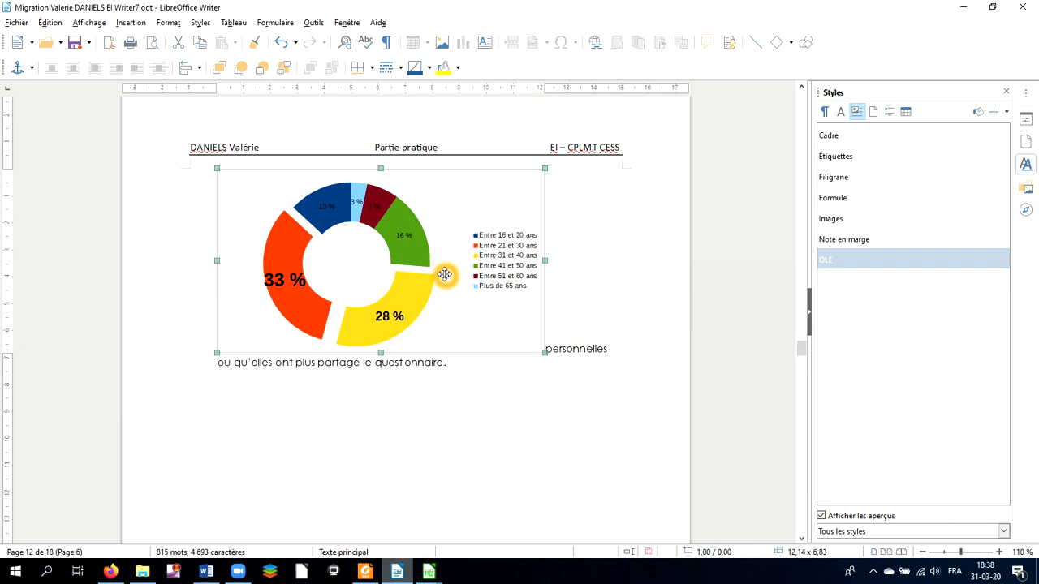
key(Delete)
scroll(451, 325, down, 2)
click(467, 448)
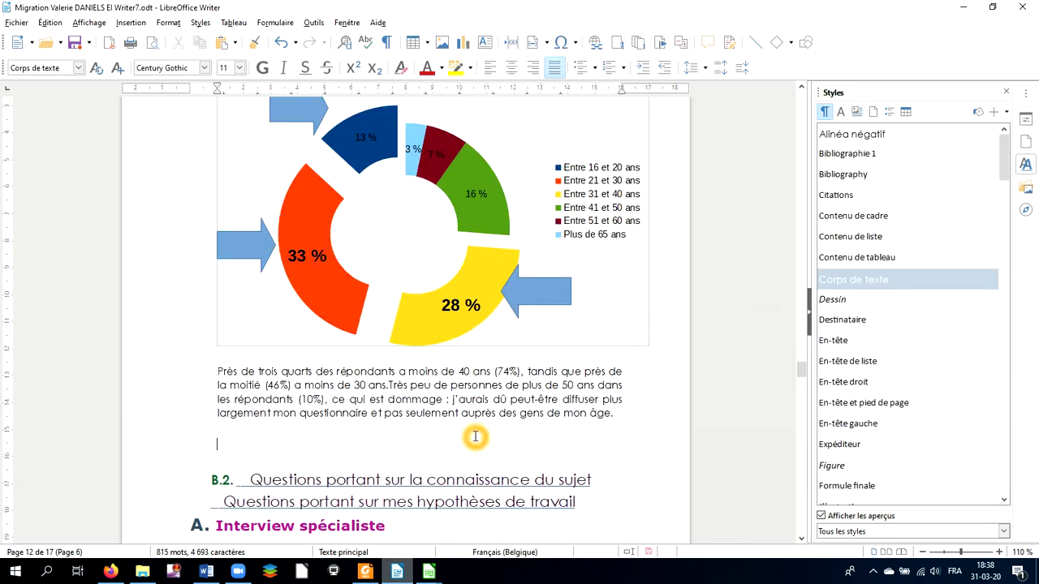
Examine the Age chart marked with arrows and bring up the shape categories available for insertion.
scroll(479, 445, up, 6)
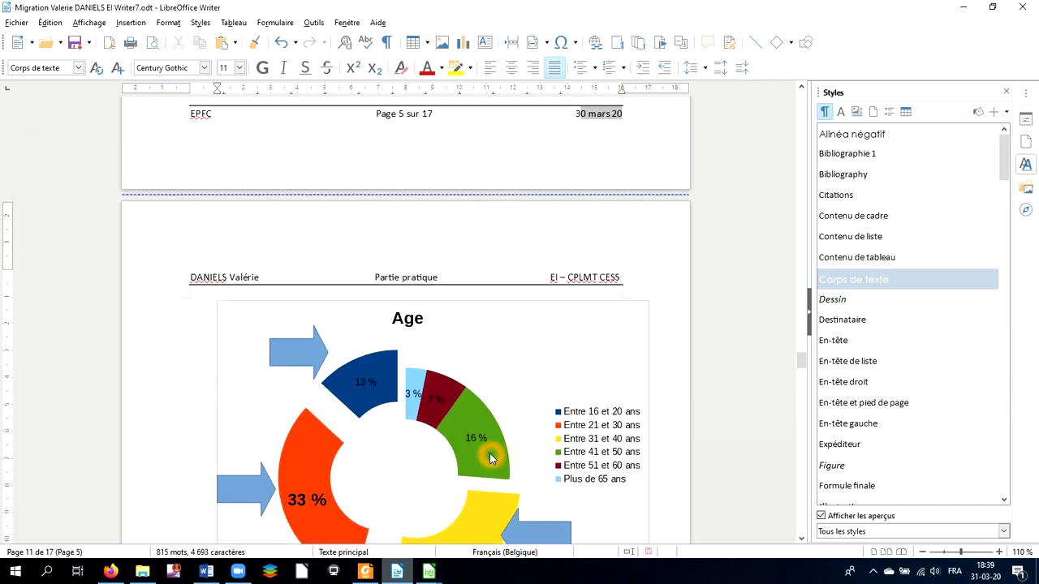
scroll(490, 459, down, 3)
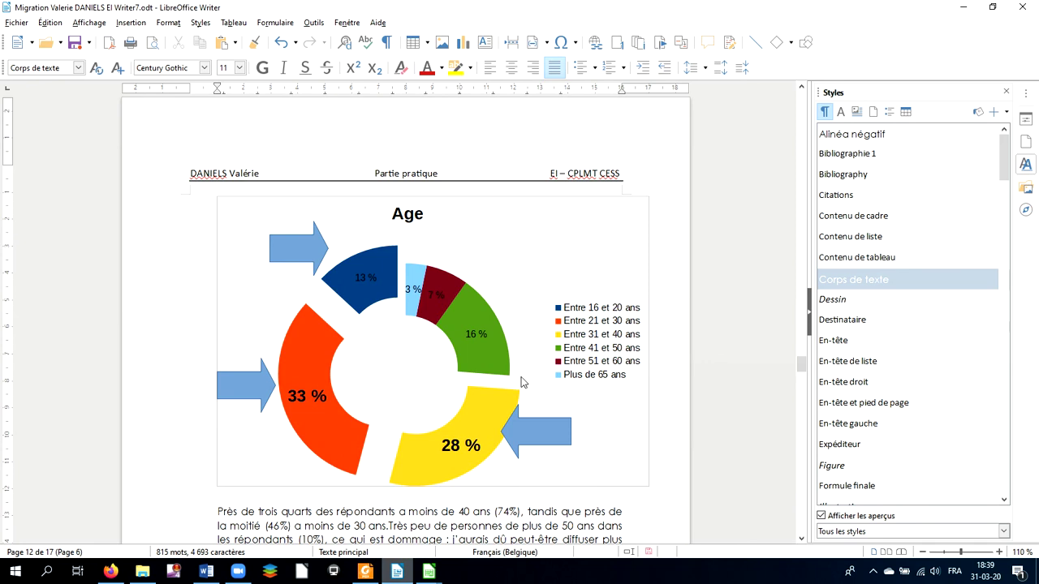
scroll(508, 396, down, 2)
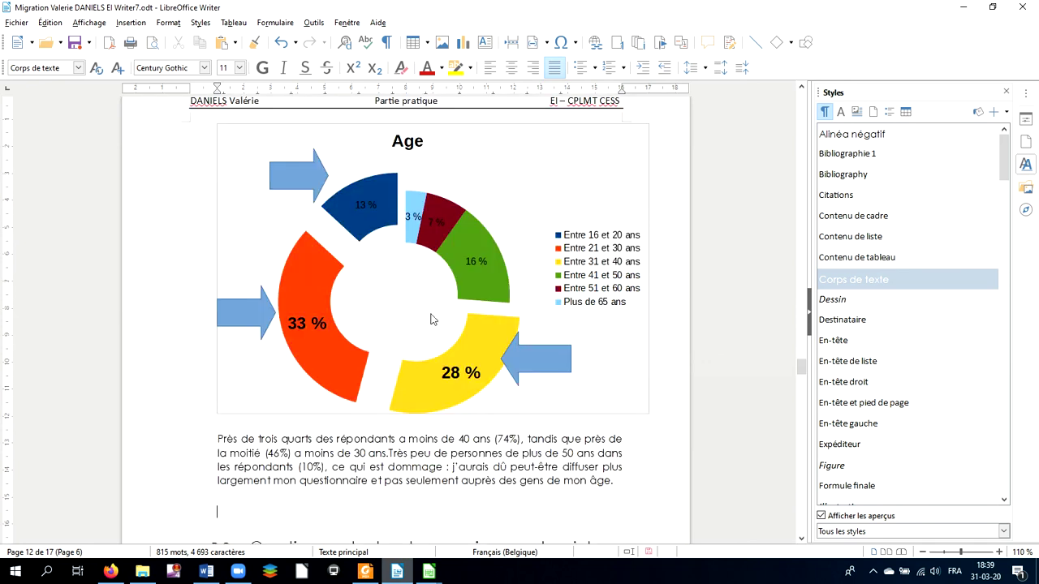
click(306, 186)
click(131, 22)
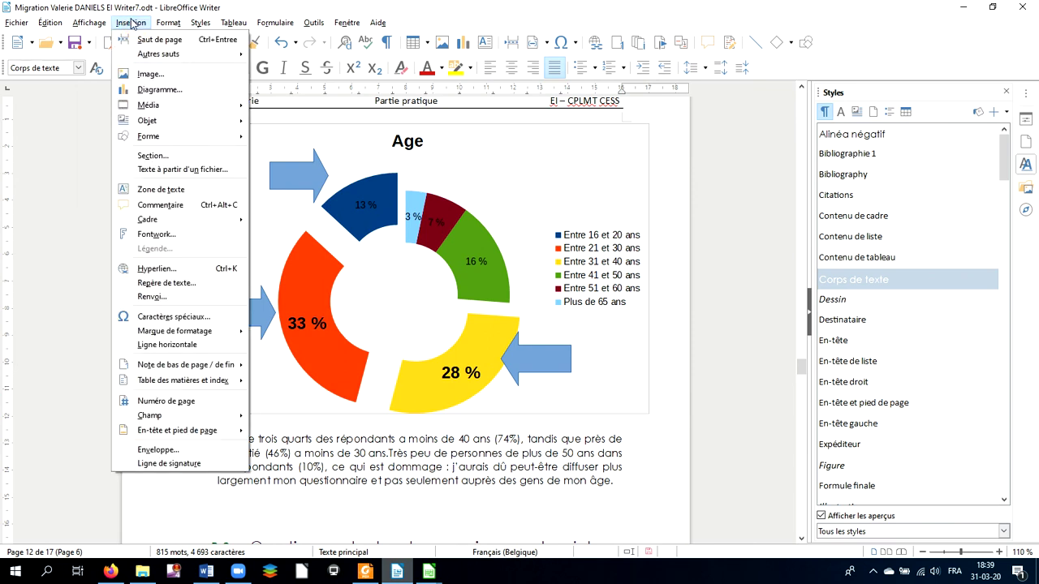
click(167, 144)
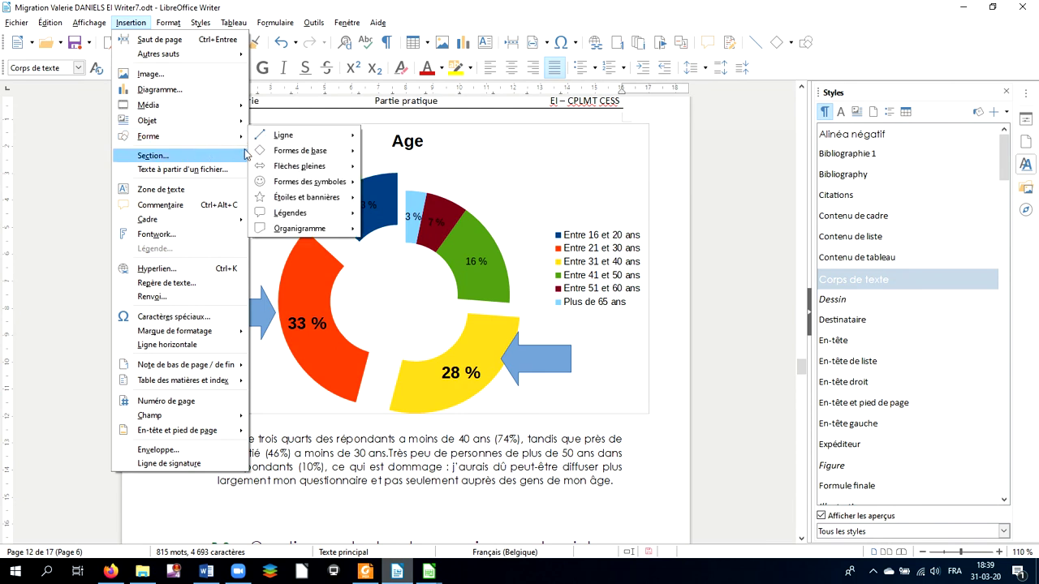